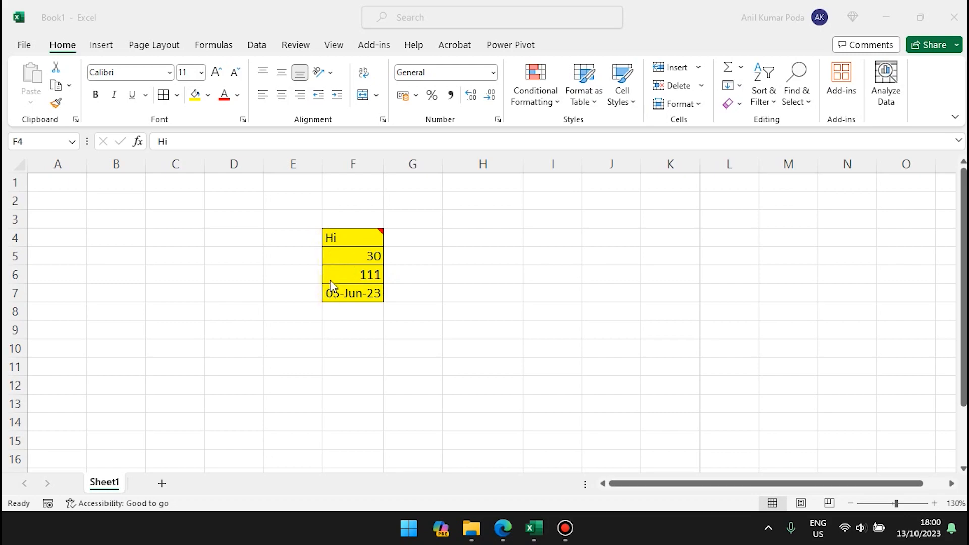
Examine the contents of cells F4 to F7, including the formula in F6 and the note on F4
left_click(329, 237)
left_click(324, 256)
left_click(331, 275)
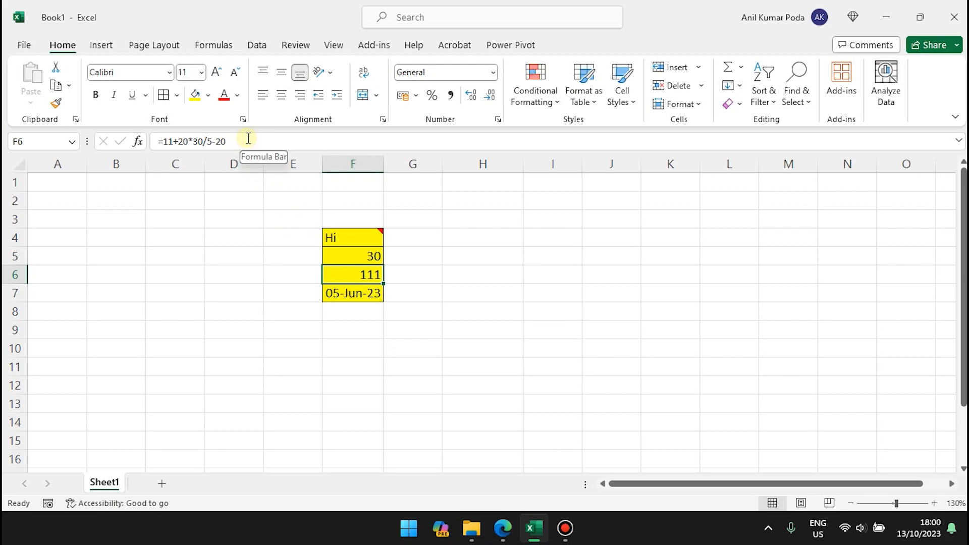
left_click(337, 295)
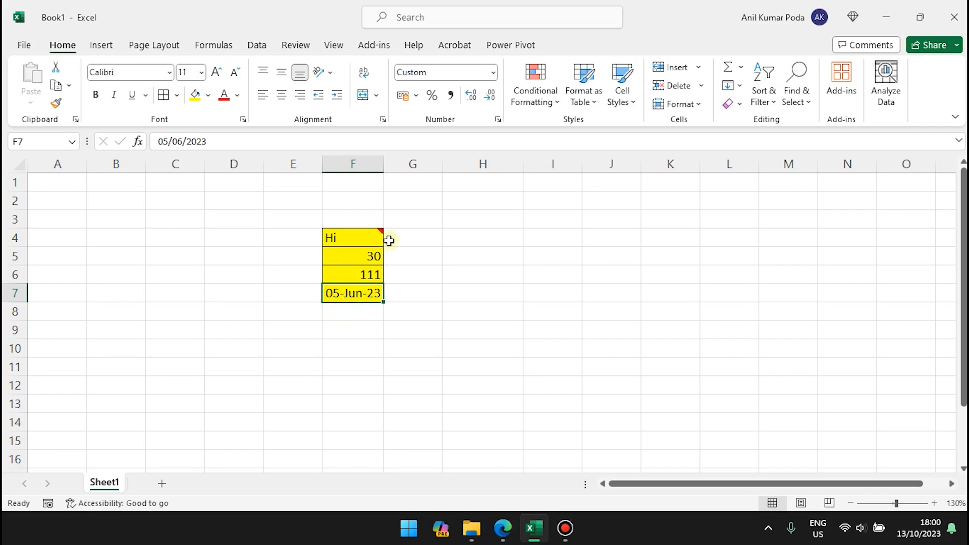
left_click(367, 239)
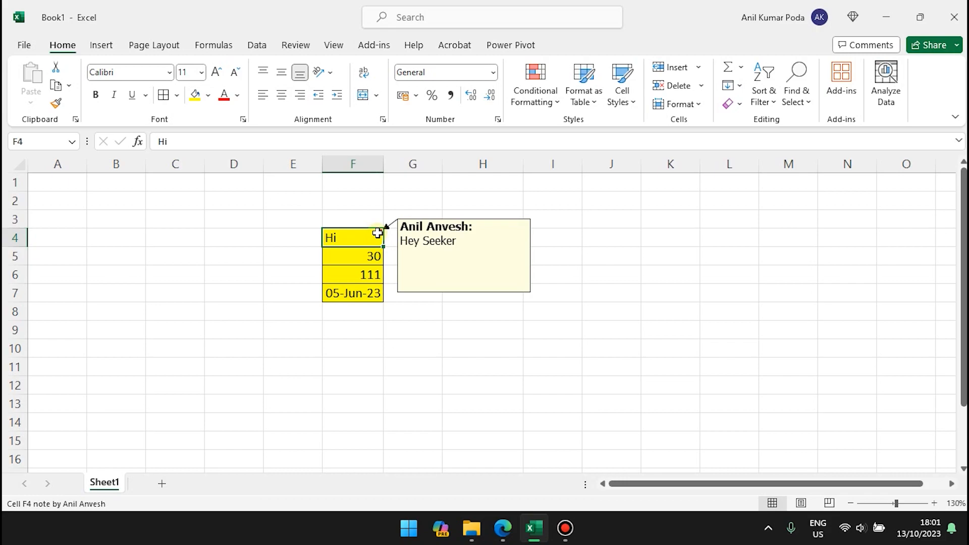
left_click(365, 341)
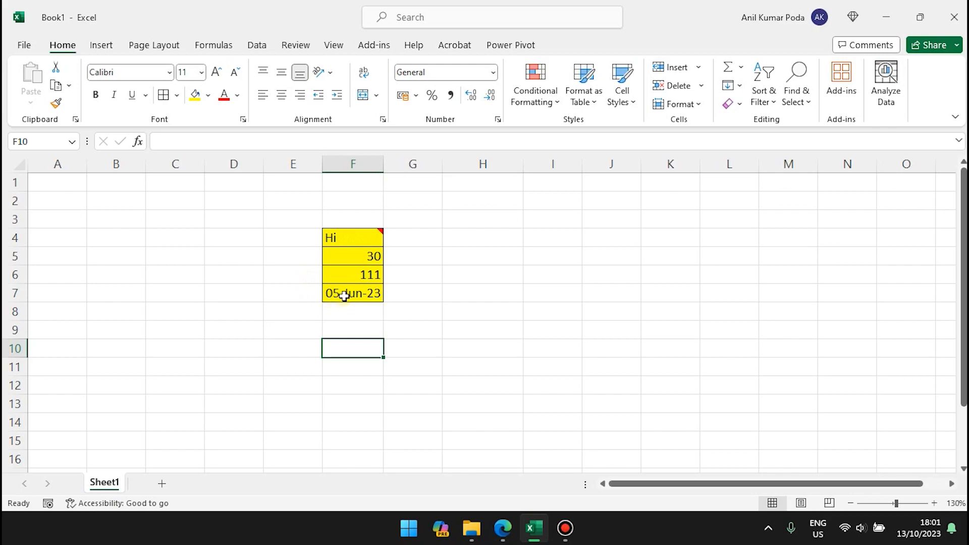
Copy the range F4:F7
mouse_move(357, 245)
left_click(344, 238)
left_click_drag(344, 239, 345, 295)
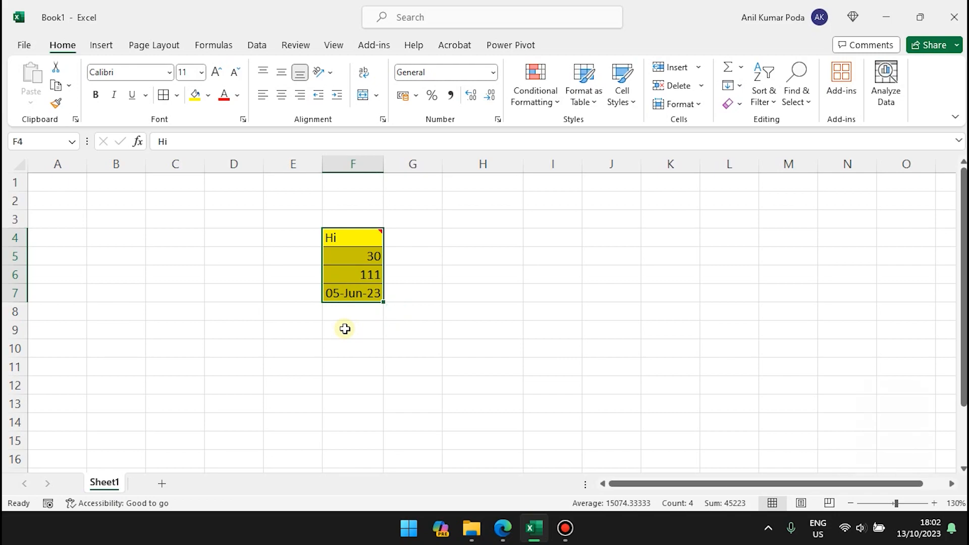
key("ctrl+c")
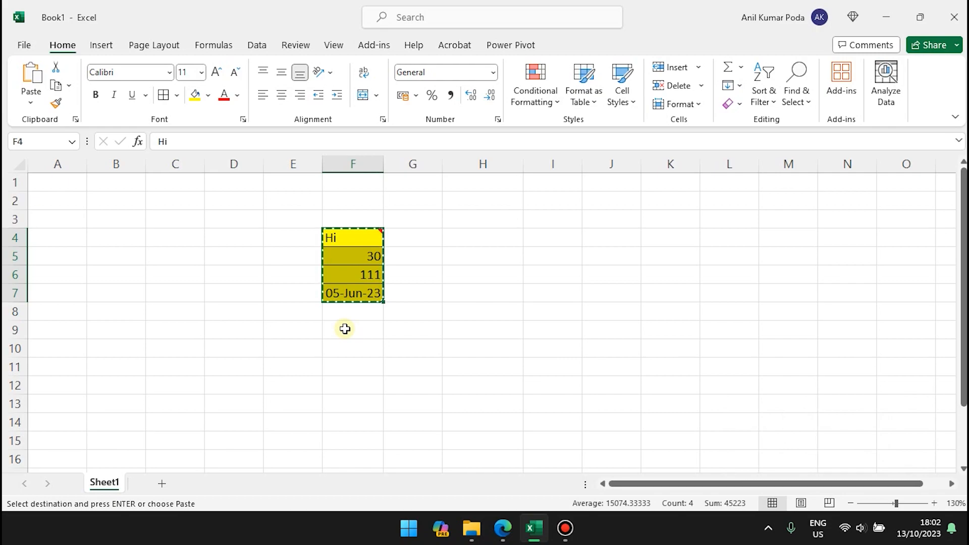
key("Escape")
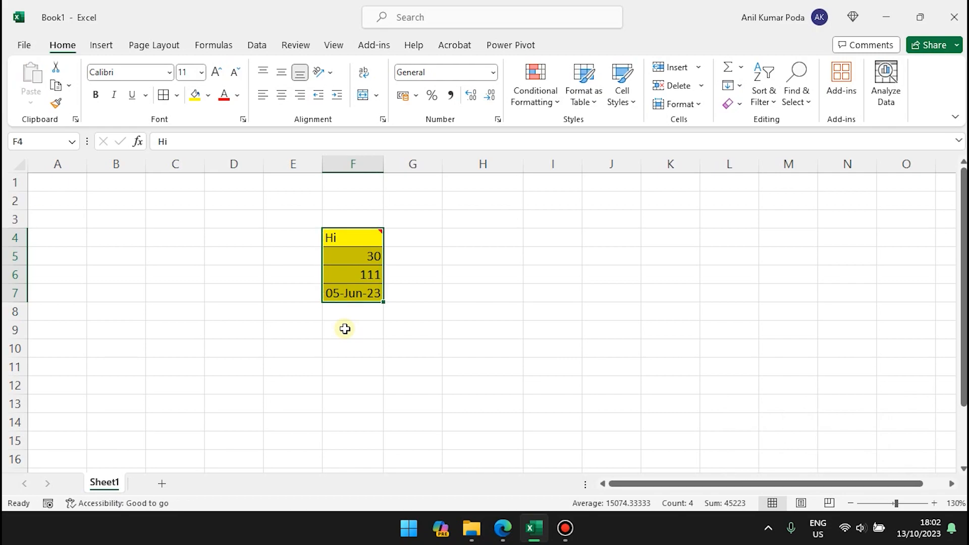
right_click(357, 243)
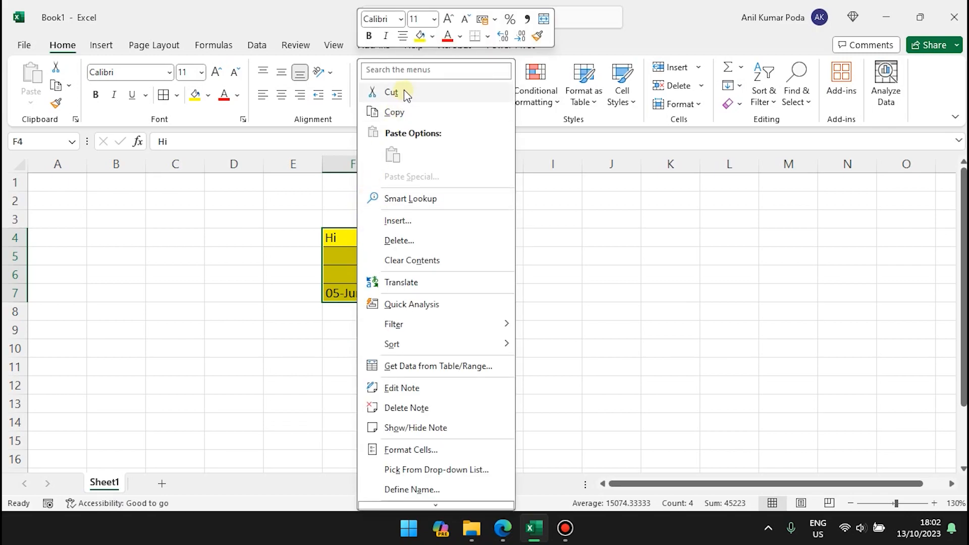
left_click(406, 113)
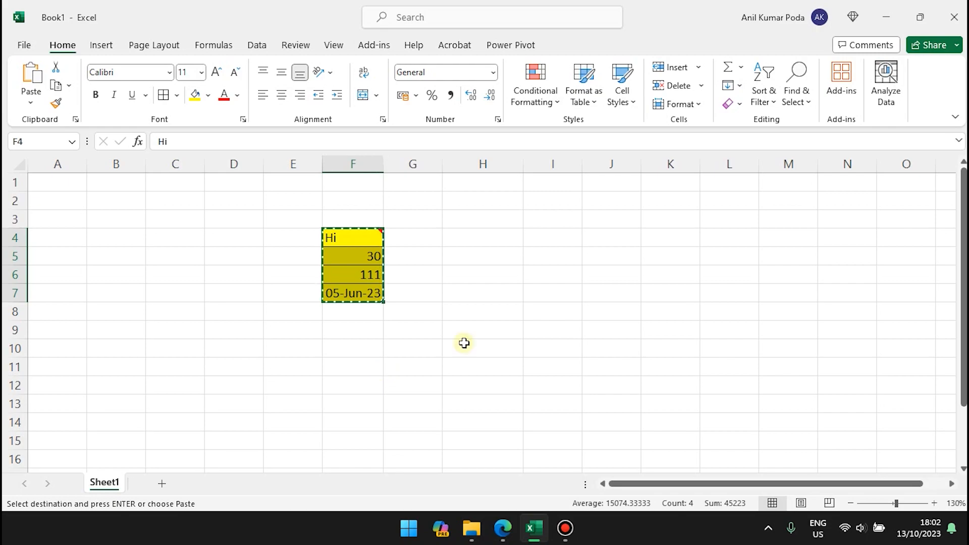
Paste the copied cells at H4 twice, undoing each paste
left_click(469, 242)
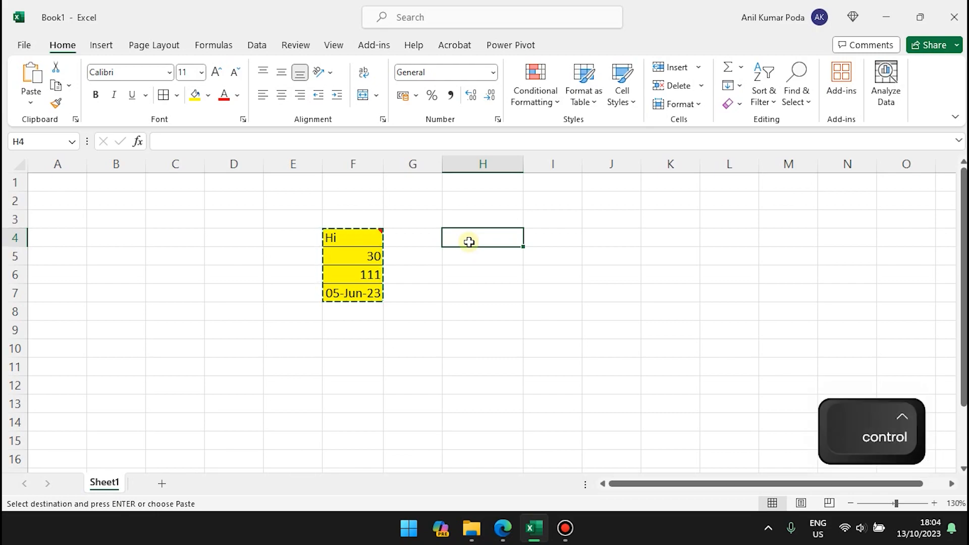
key("ctrl+v")
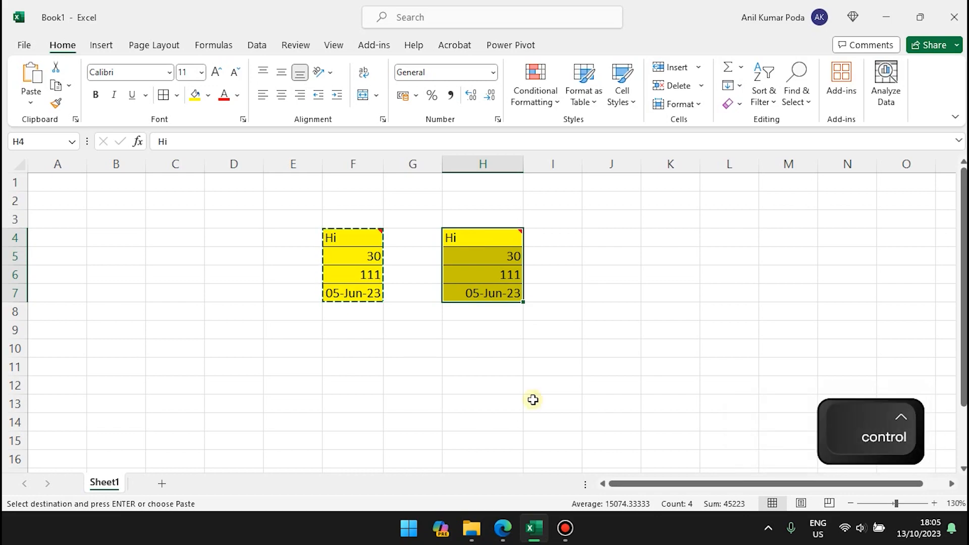
key("ctrl+z")
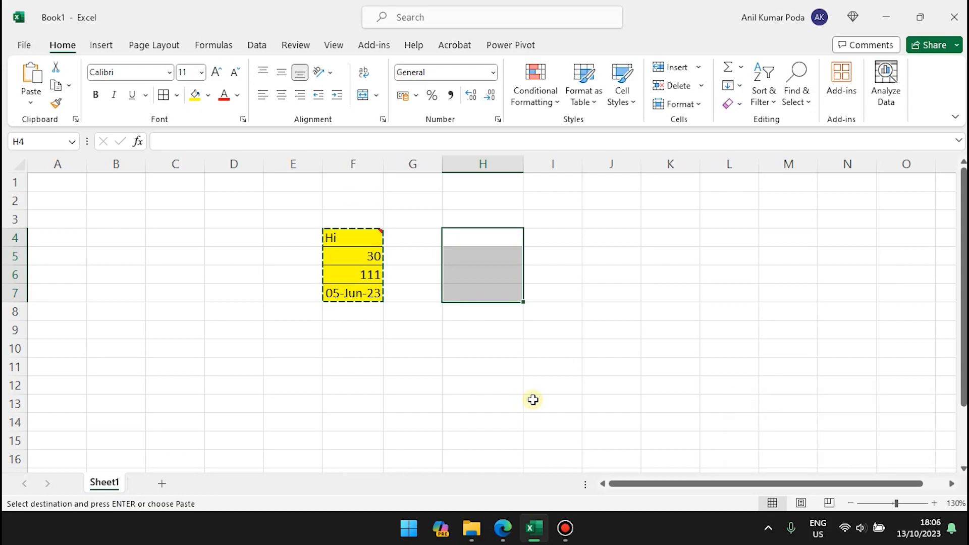
left_click(31, 78)
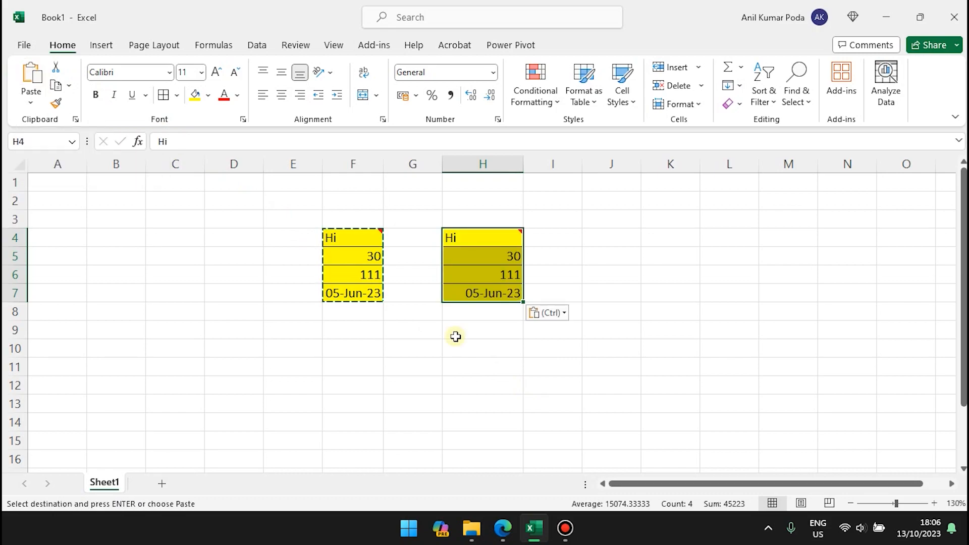
key("ctrl+z")
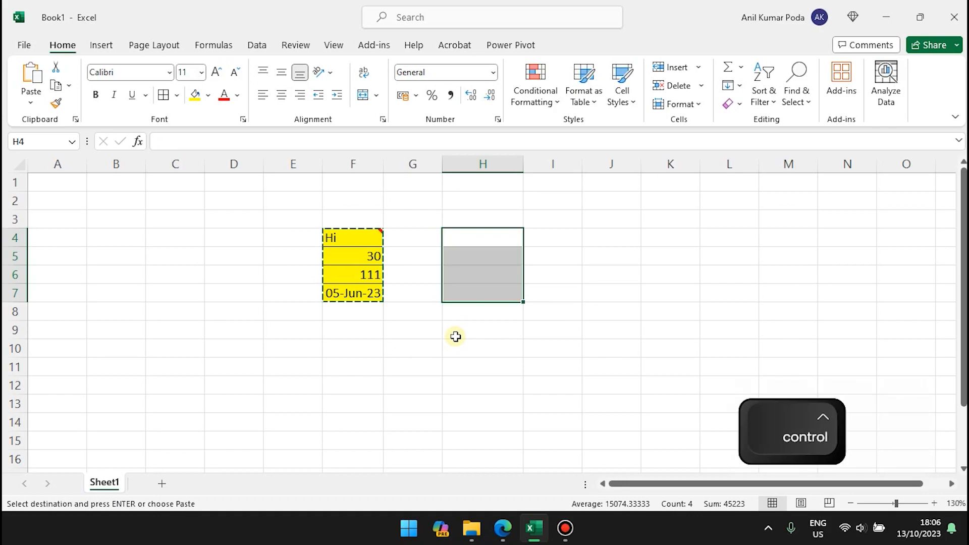
Paste the copied cells into H4:H7 with the standard Paste option, cancel the copy mode and undo the paste
right_click(486, 241)
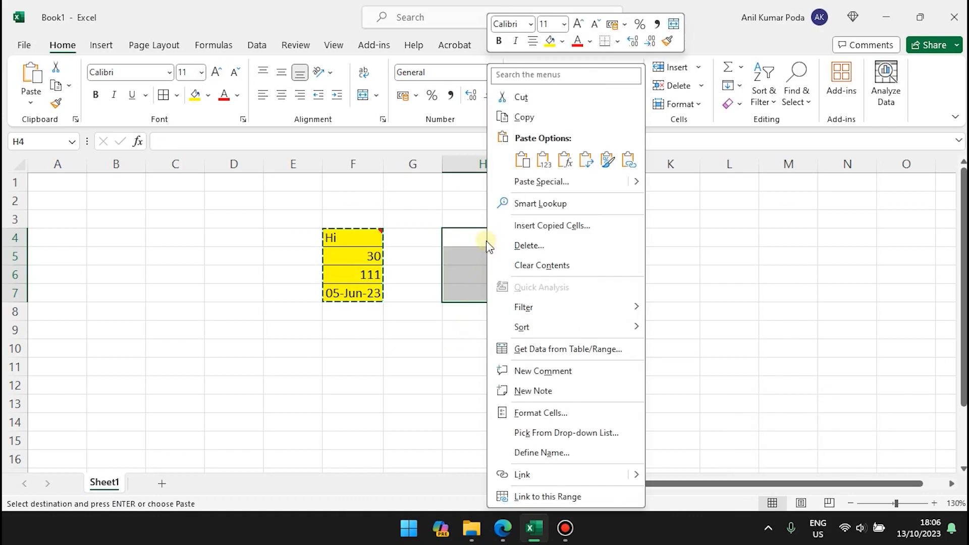
left_click(522, 161)
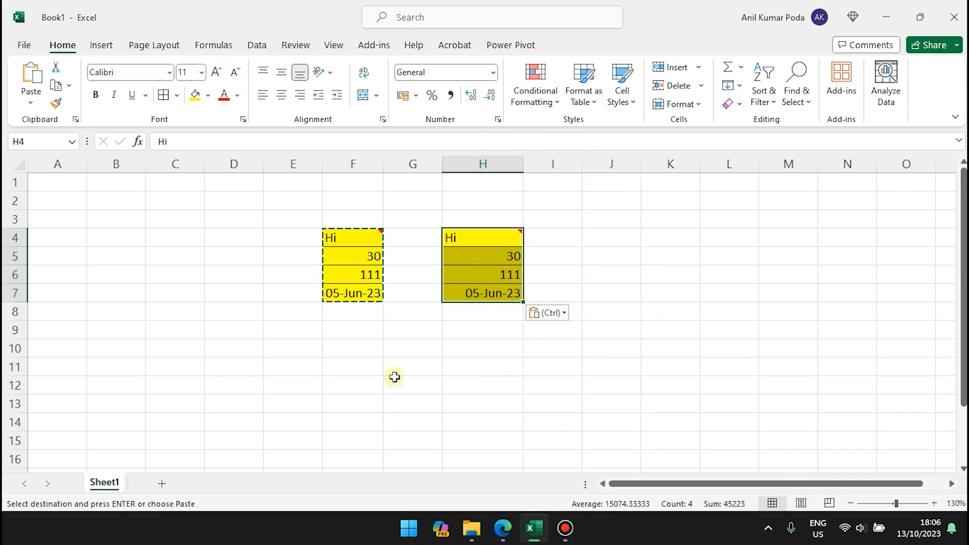
key("Escape")
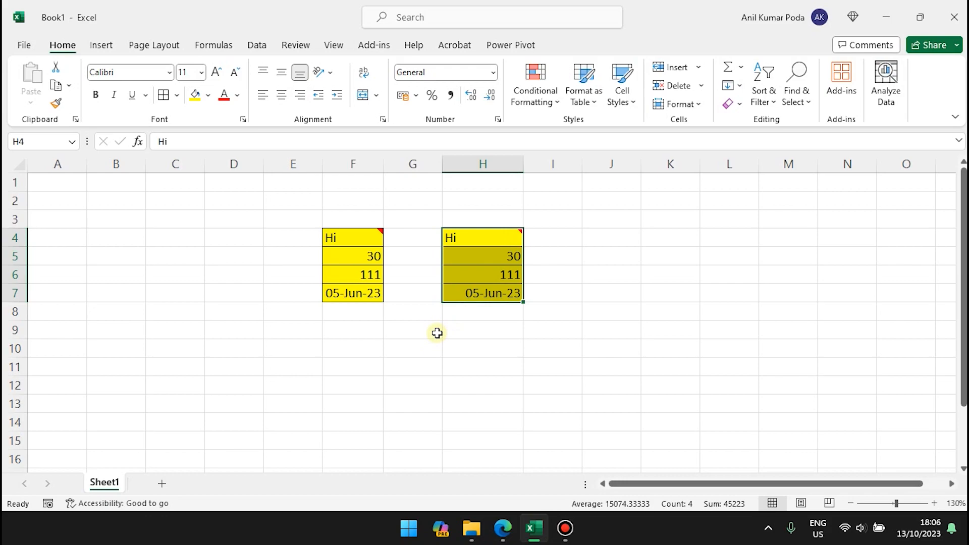
key("ctrl+z")
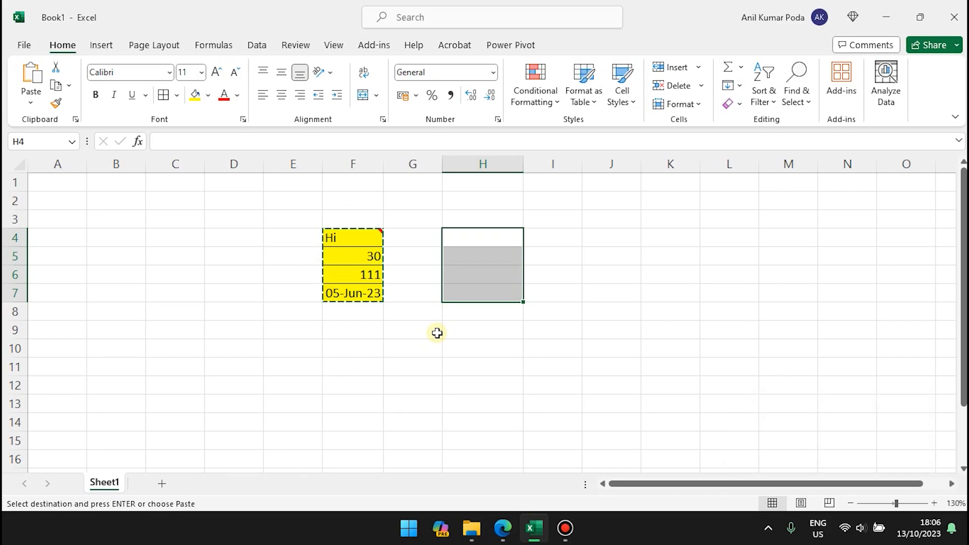
Paste only the formulas of F4:F7 into H4:H7 and compare the formula and date cells with their sources
left_click(31, 104)
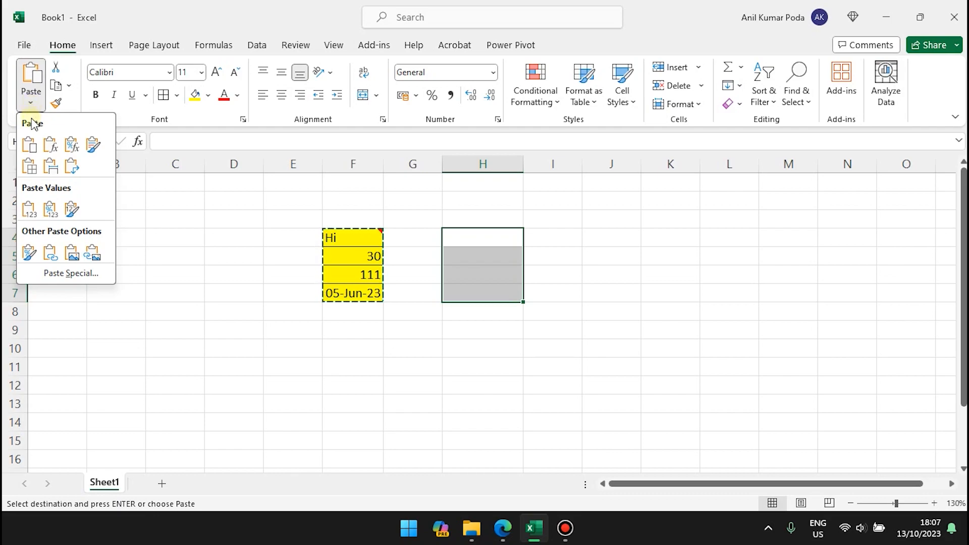
left_click(49, 148)
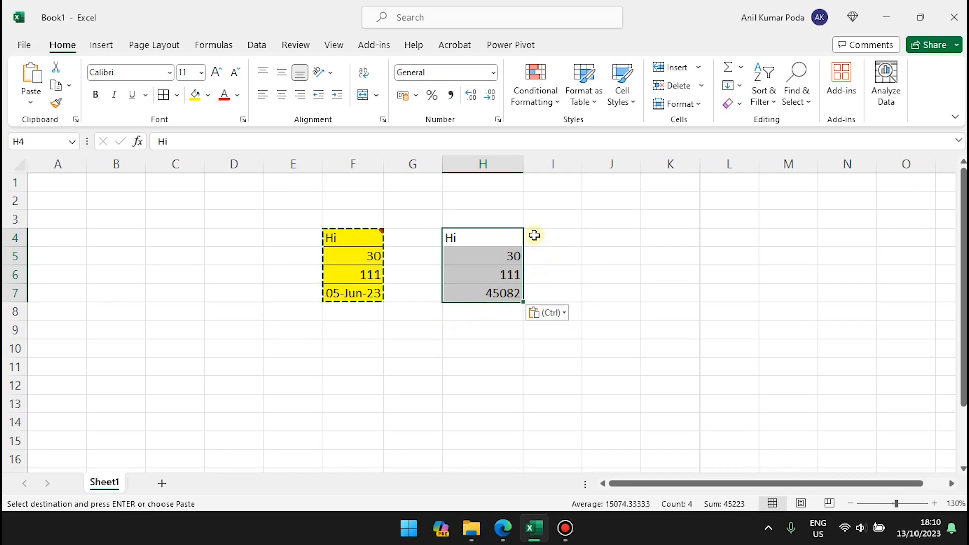
left_click(370, 275)
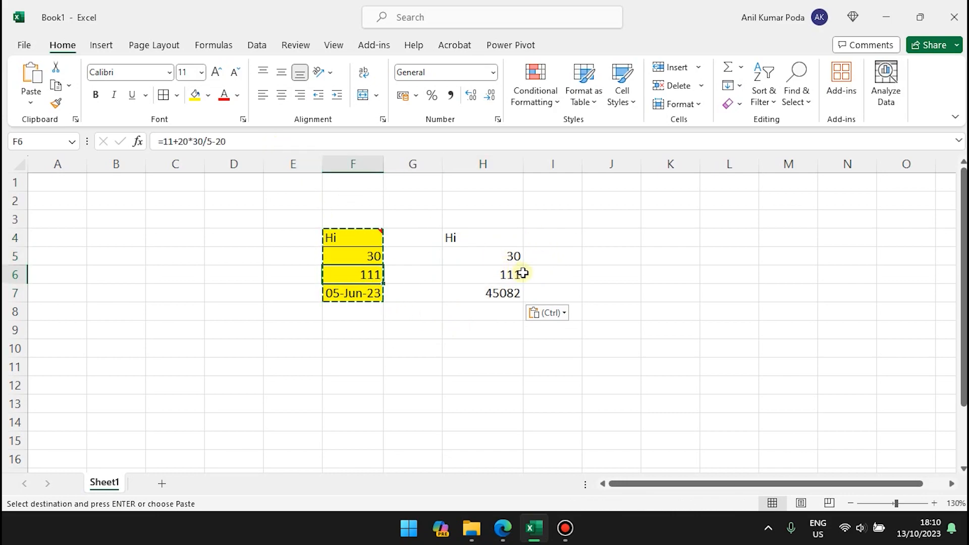
left_click(496, 278)
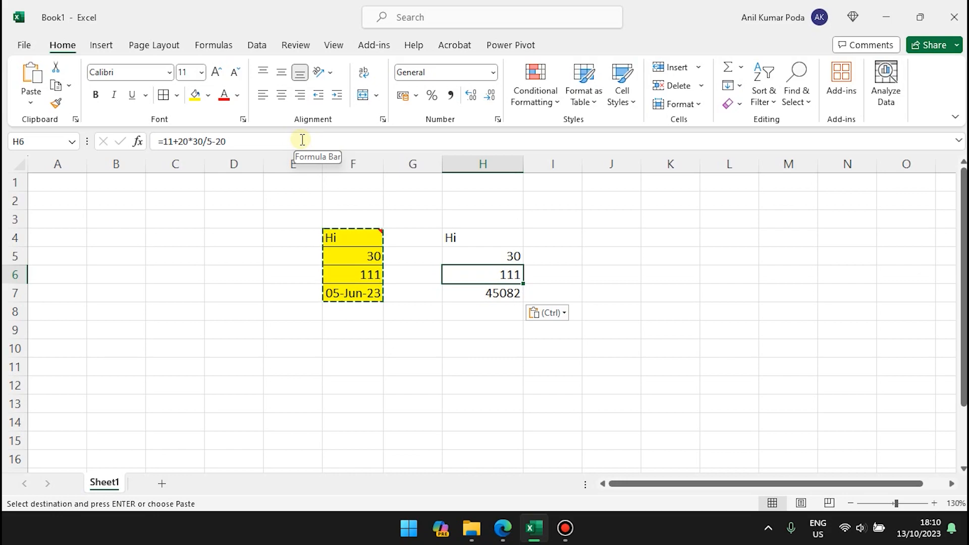
left_click(462, 299)
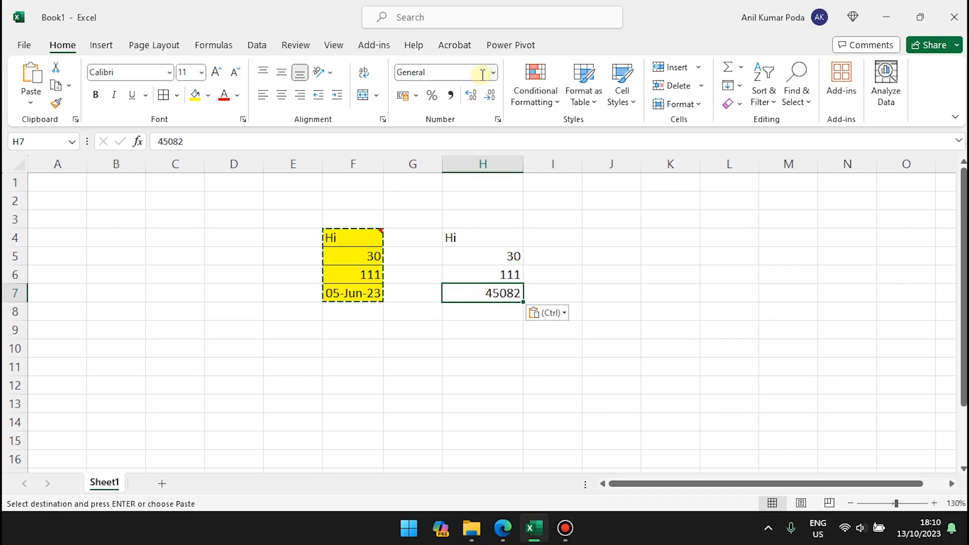
left_click(359, 297)
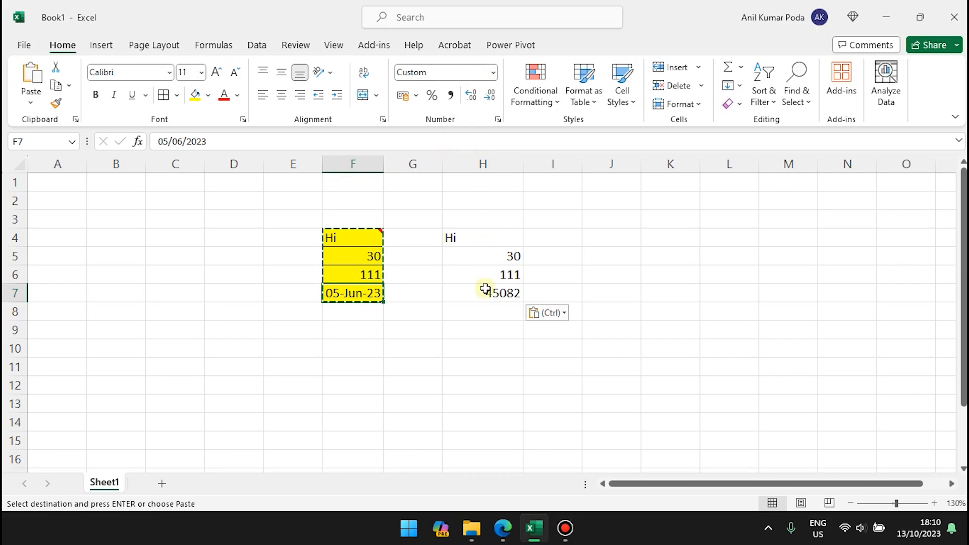
Format H7 as Short Date and undo both that format change and the formulas paste
left_click(462, 296)
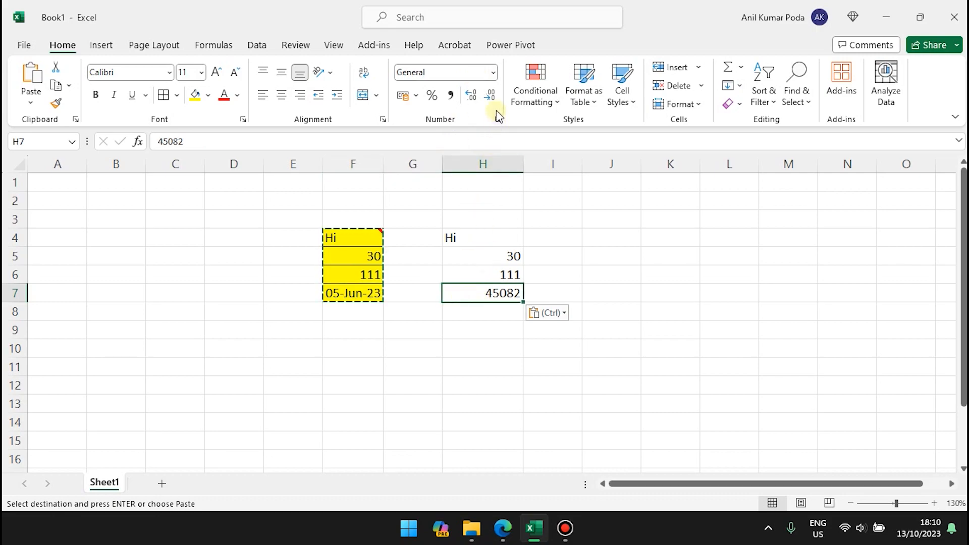
left_click(492, 72)
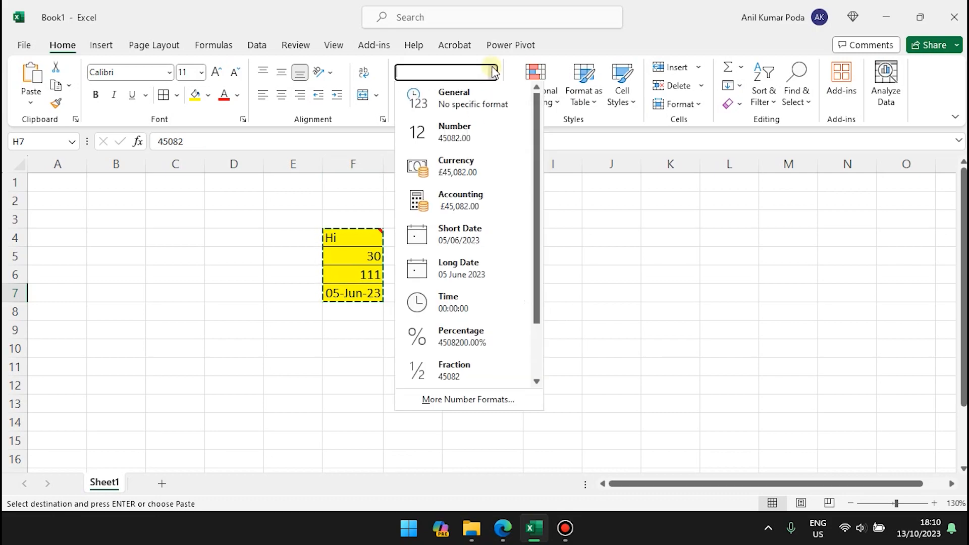
left_click(485, 238)
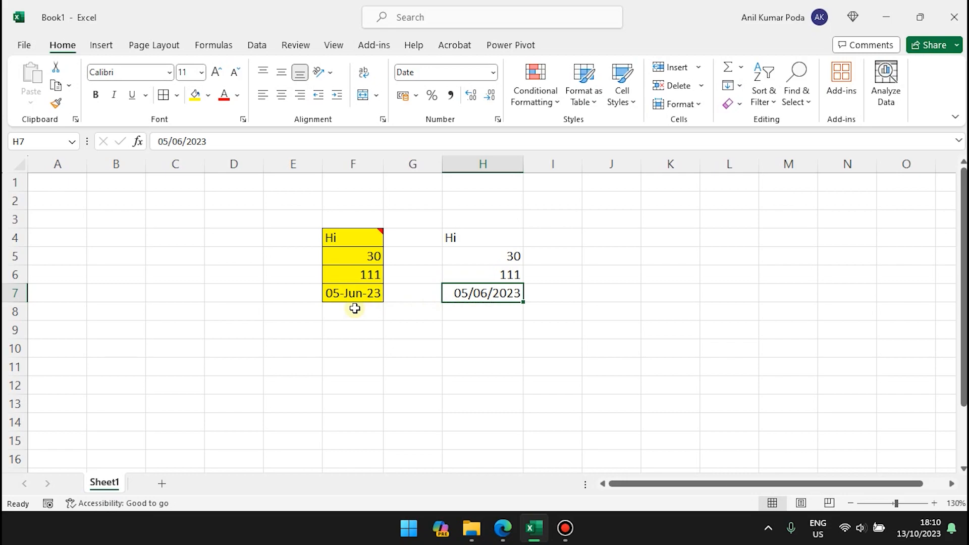
key("ctrl+z")
key("ctrl+z")
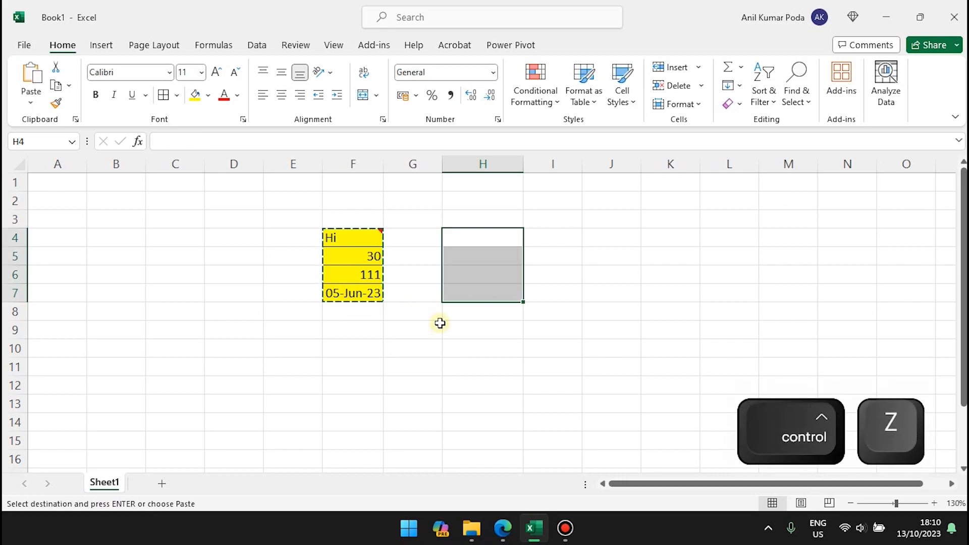
Paste the copied cells into H4:H7 as Formulas & Number Formatting, check the formula in H6 and undo the paste
left_click(31, 97)
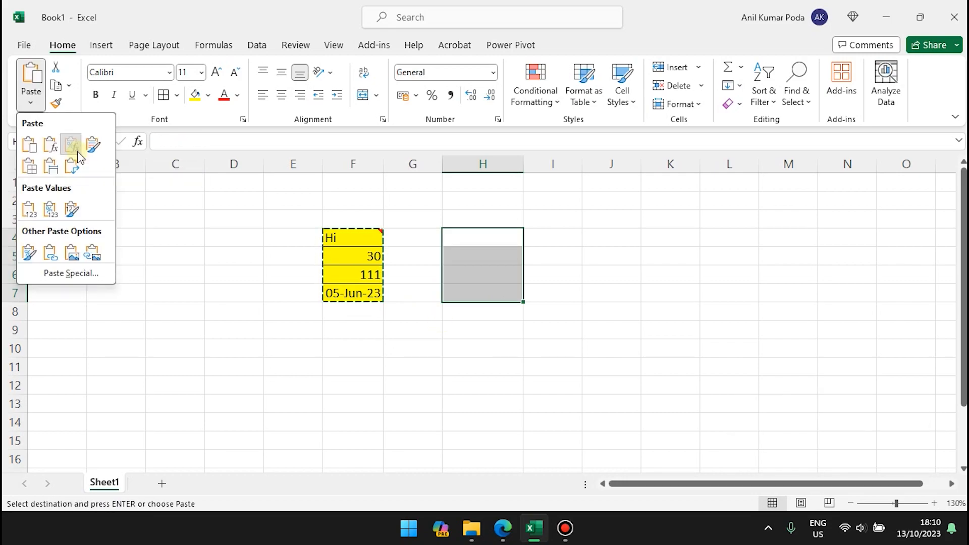
left_click(76, 152)
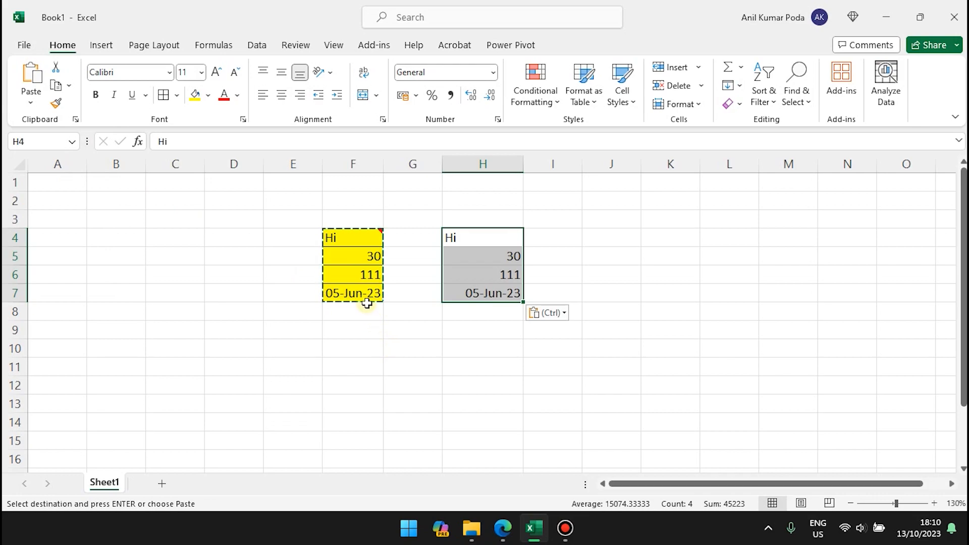
left_click(491, 277)
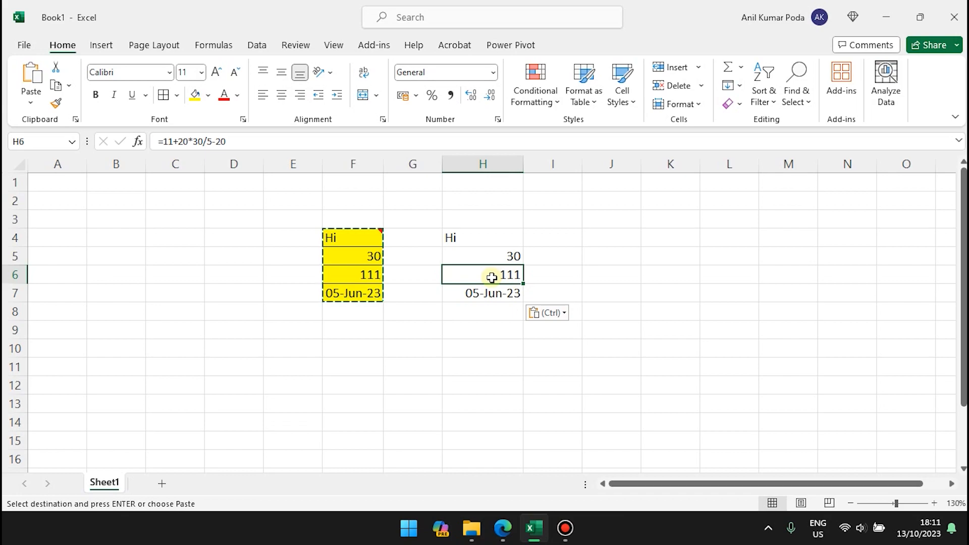
key("ctrl+z")
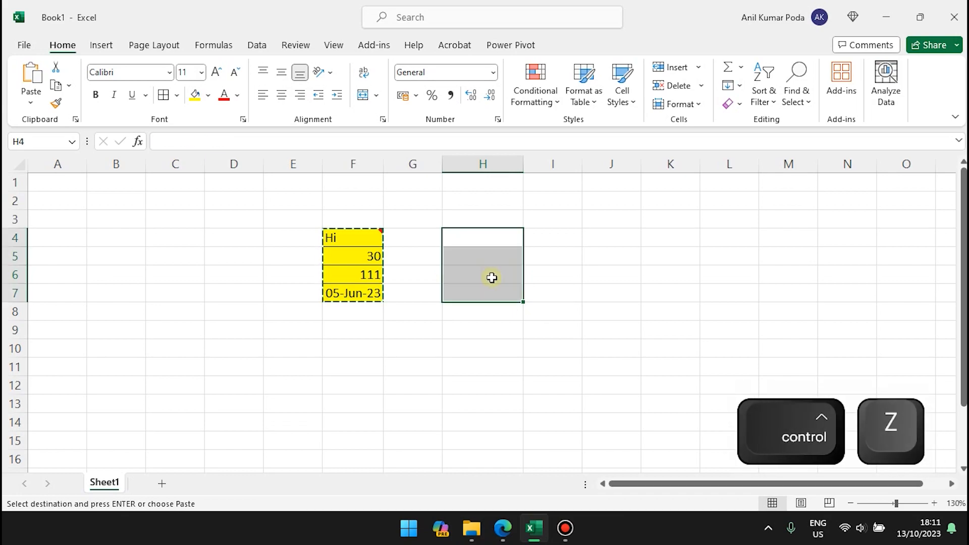
Paste the copied cells into H4:H7 with Keep Source Formatting and check the formula in H6
left_click(30, 95)
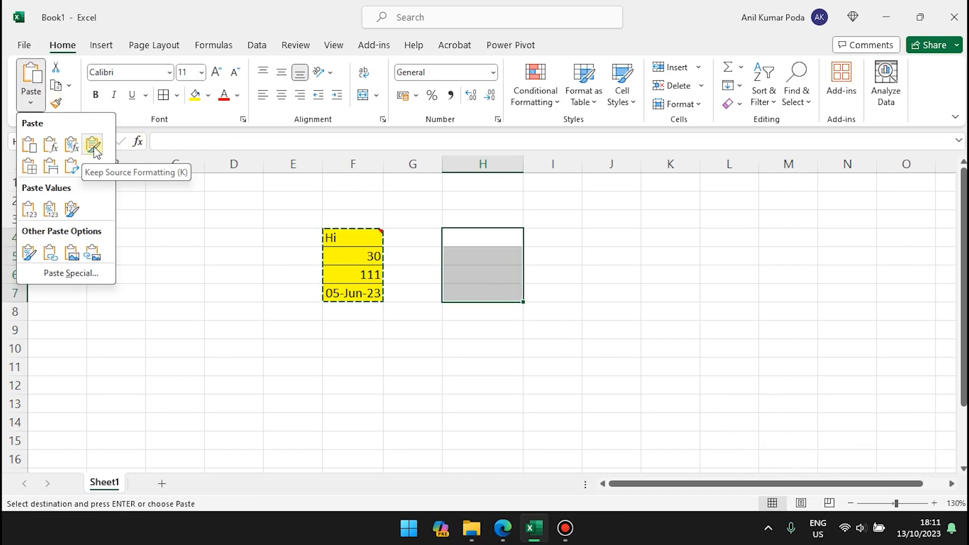
left_click(93, 146)
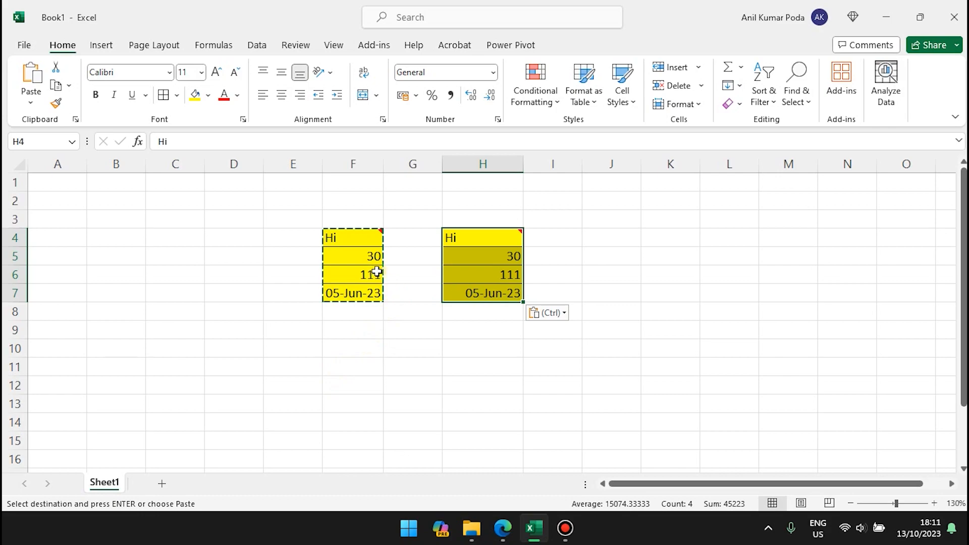
left_click(455, 274)
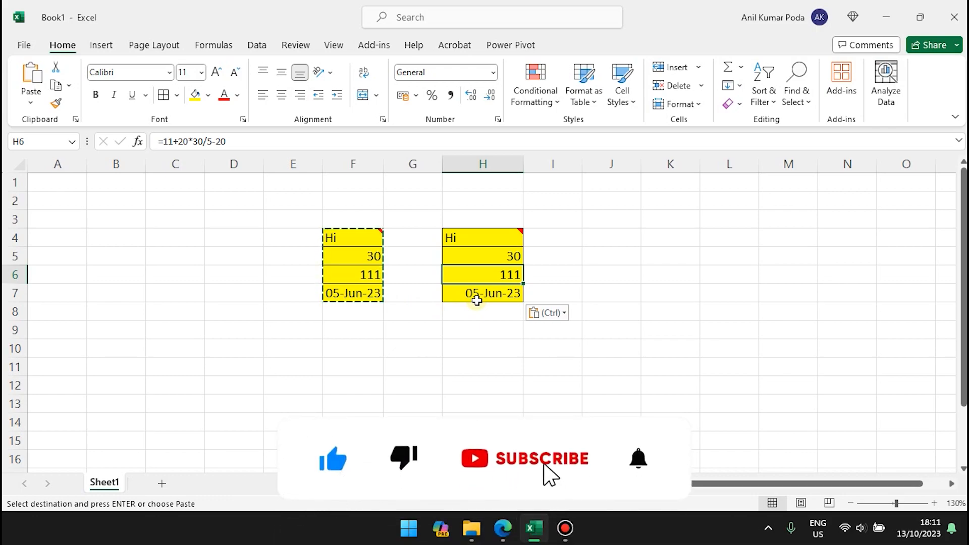
Undo the Keep Source Formatting paste, then paste the copied cells into H4:H7 with No Borders and undo that too
key("ctrl+z")
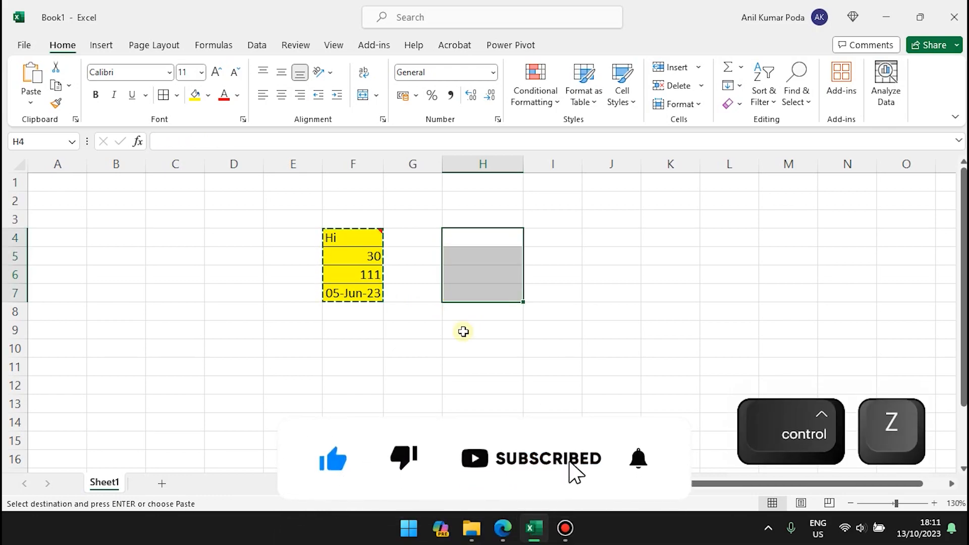
left_click(31, 102)
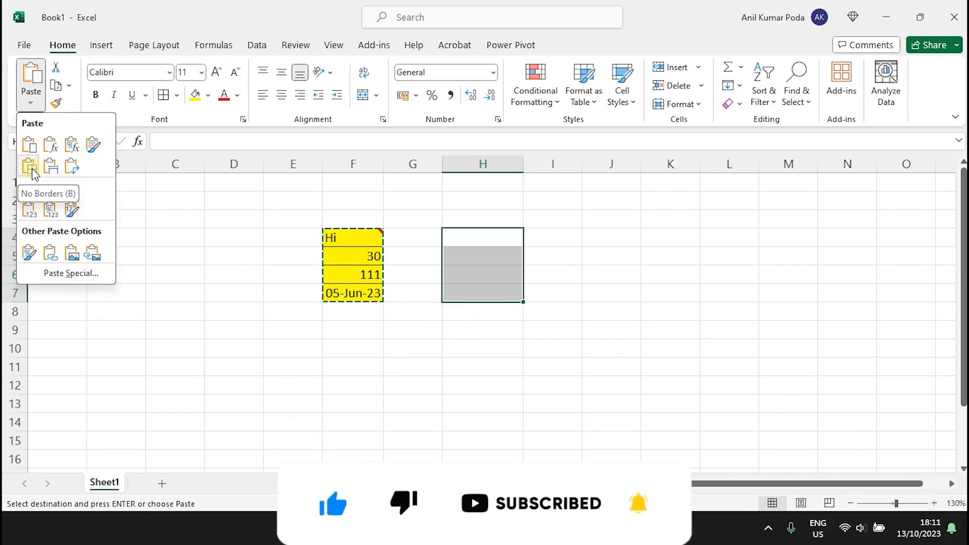
left_click(32, 168)
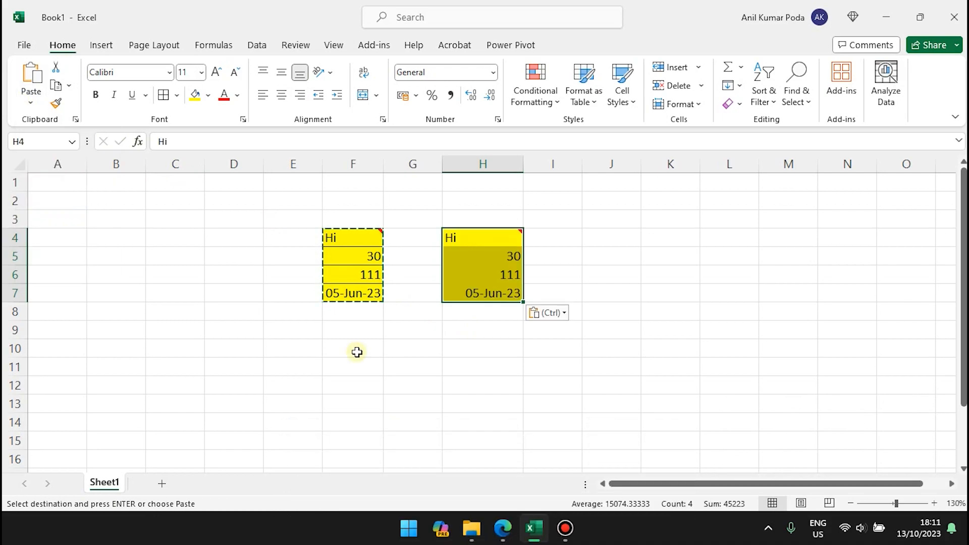
left_click(447, 327)
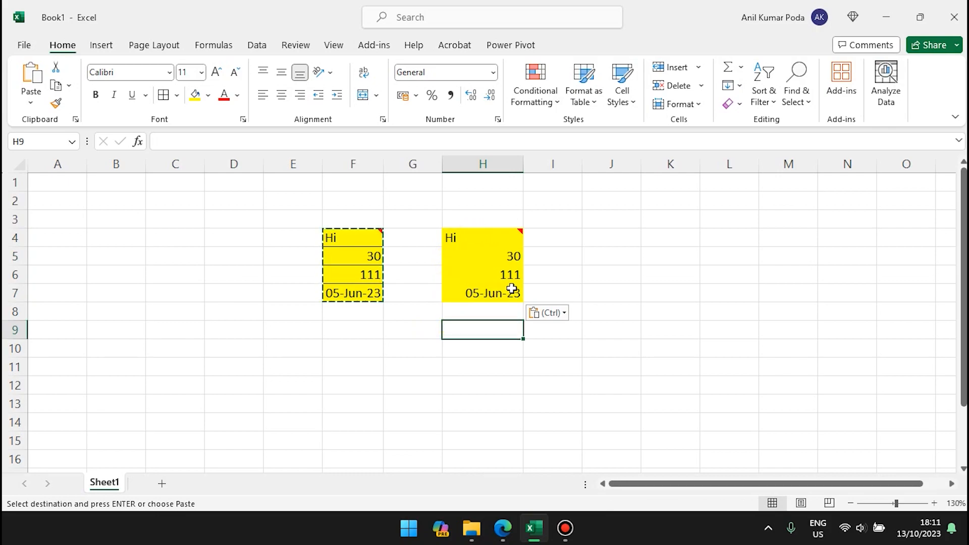
key("ctrl")
key("ctrl+z")
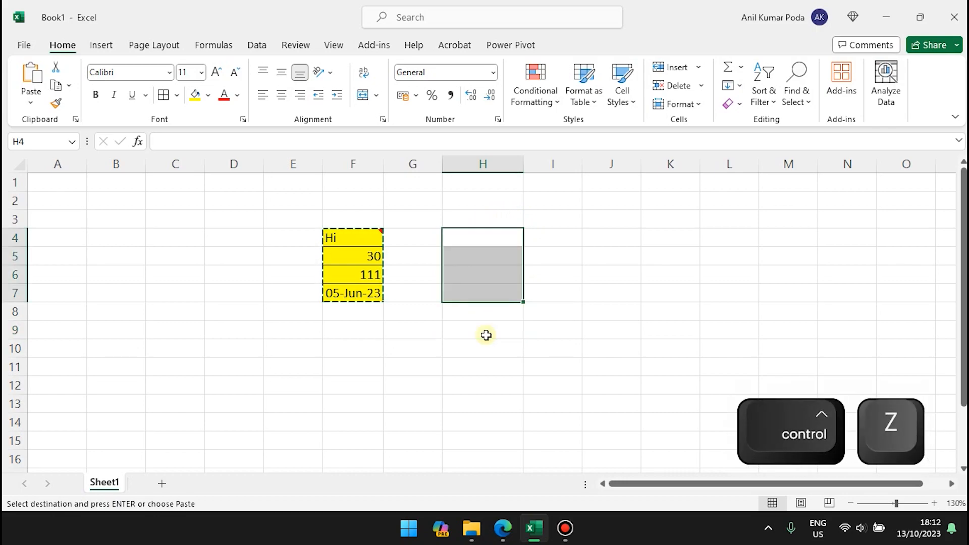
Widen column F so that it is wider than column H
left_click(31, 103)
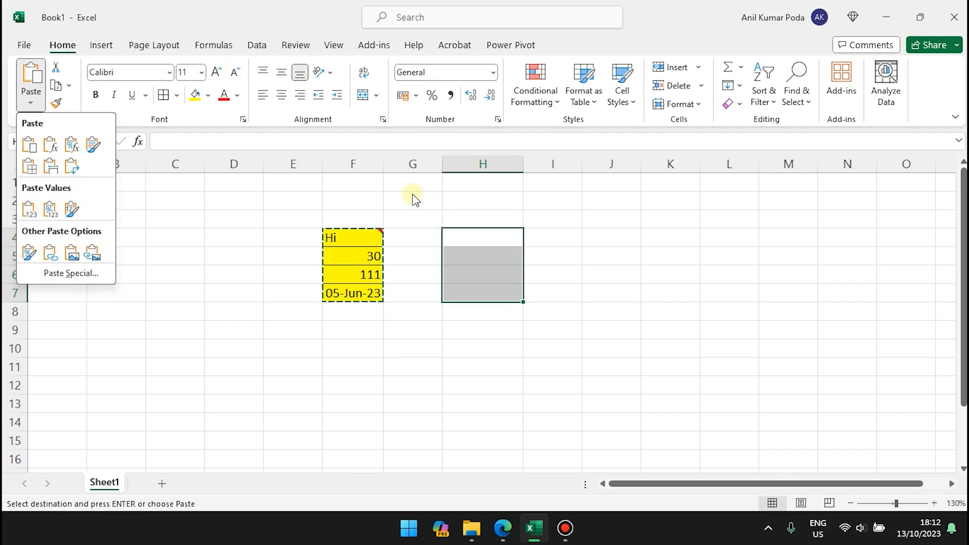
key("Escape")
left_click_drag(382, 163, 419, 162)
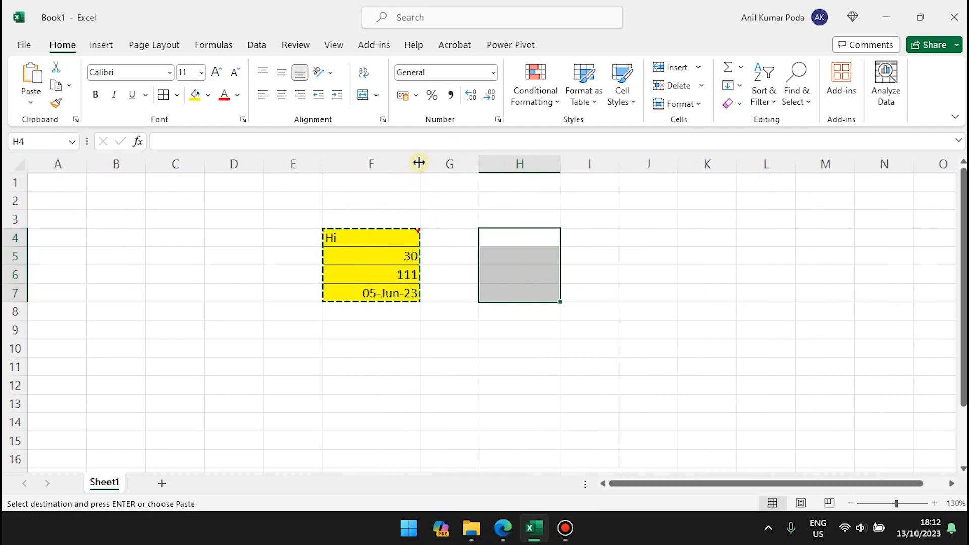
Paste the copied cells into H4:H7 with Keep Source Column Widths and undo the paste
left_click(31, 102)
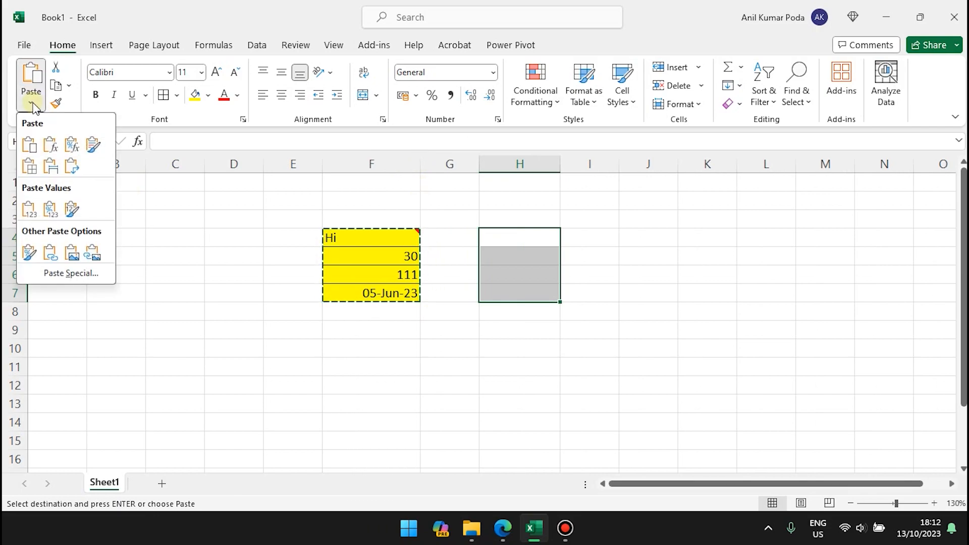
left_click(59, 172)
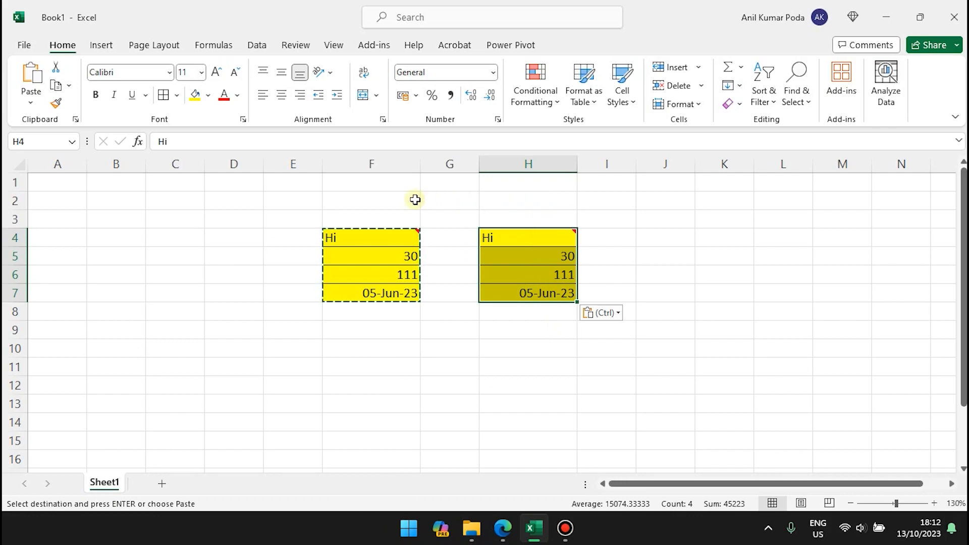
key("ctrl")
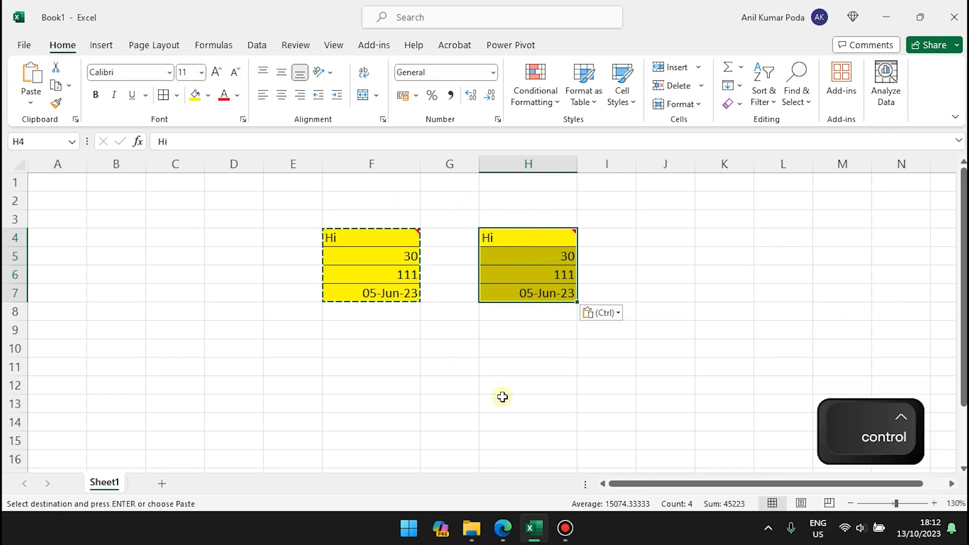
key("ctrl+z")
Paste the copied cells transposed into row 4 starting at H4 and undo the paste
left_click(30, 101)
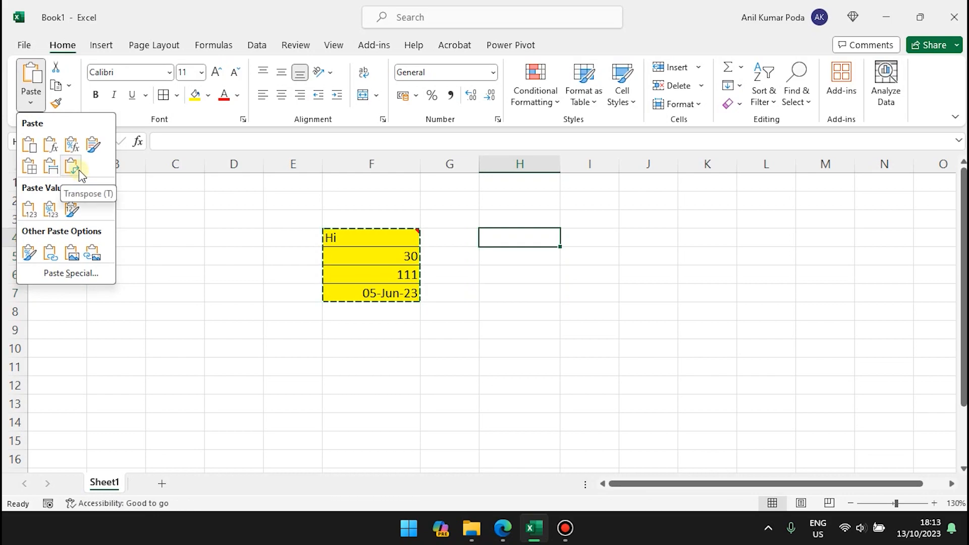
mouse_move(368, 236)
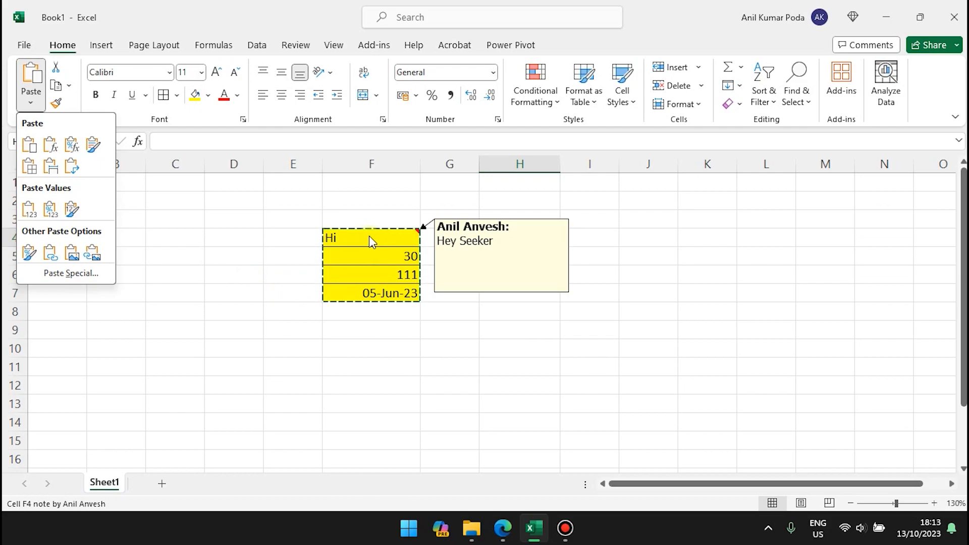
left_click(74, 174)
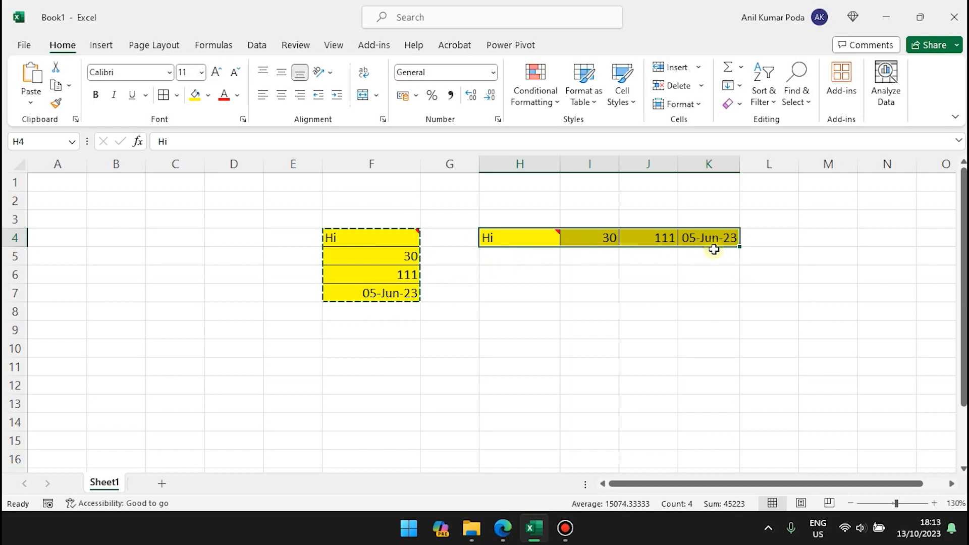
key("ctrl+z")
Paste the copied cells into H4:H7 as Values and as Values & Number Formatting, checking H6 after each paste
left_click(30, 102)
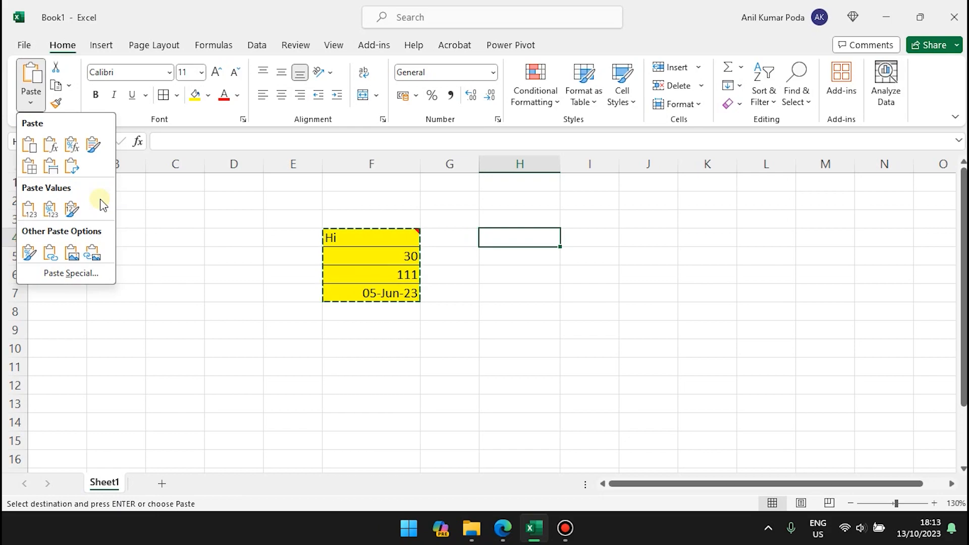
left_click(30, 214)
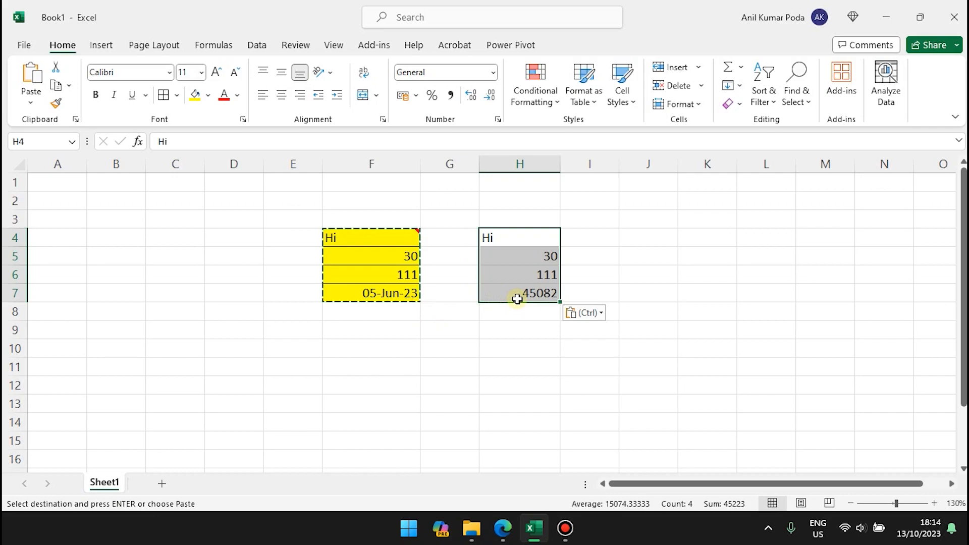
left_click(544, 277)
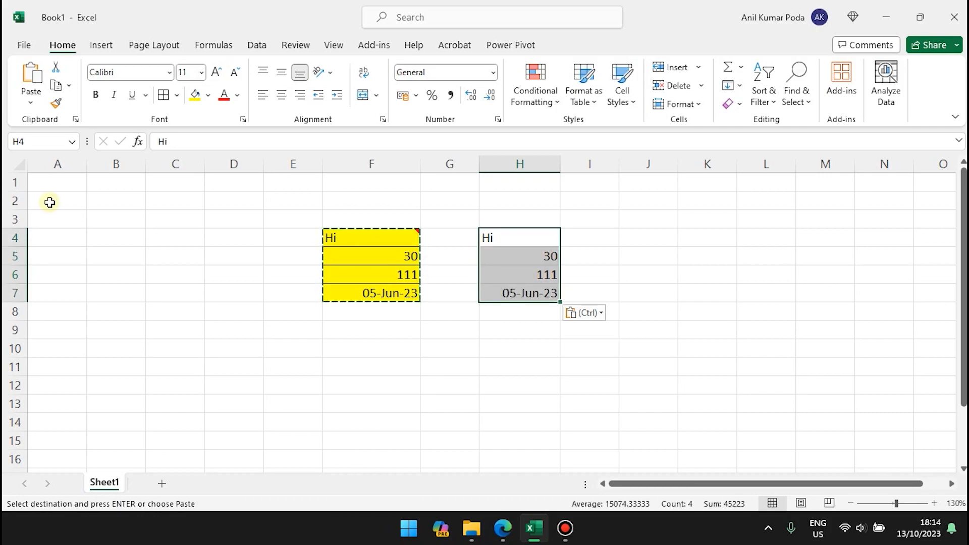
left_click(508, 278)
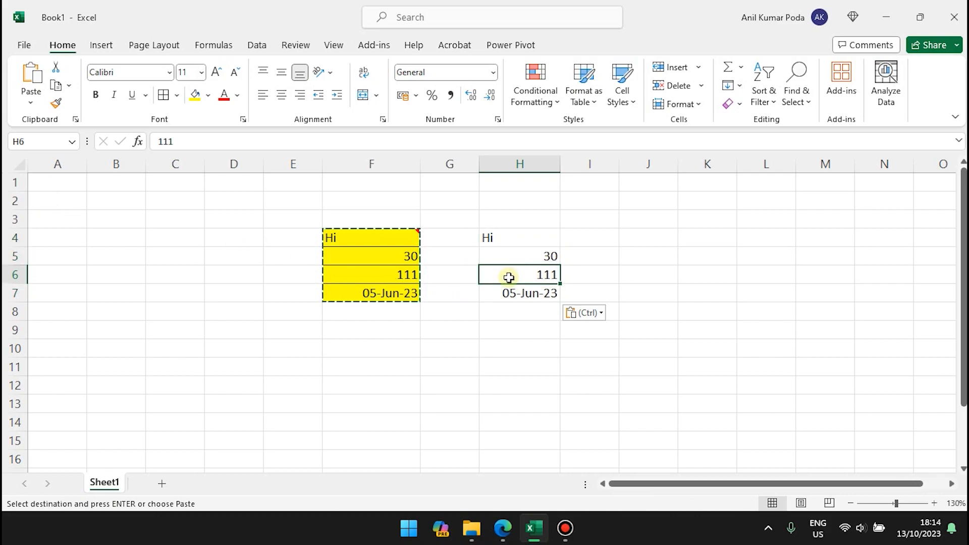
Paste the copied cells into H4:H7 as Values & Source Formatting and check the content of H6
left_click(30, 102)
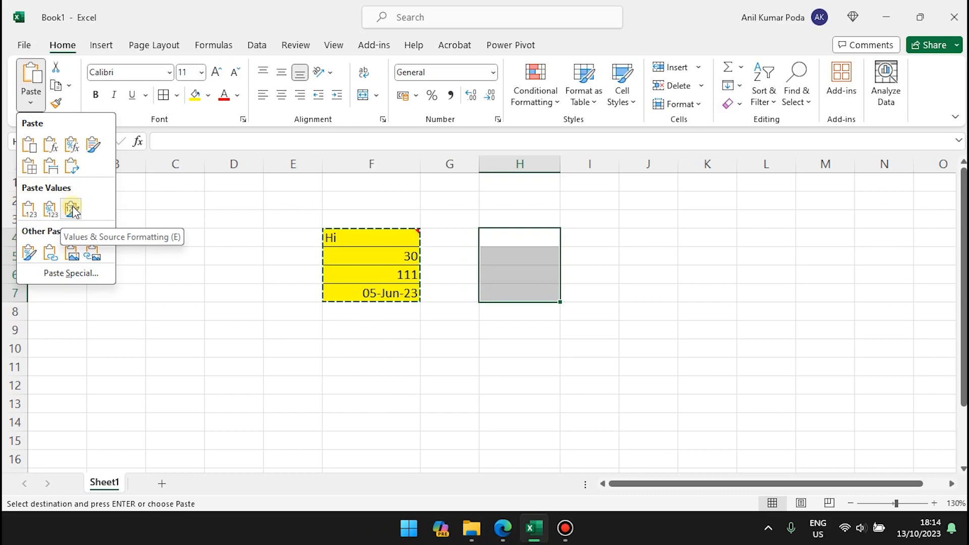
left_click(72, 208)
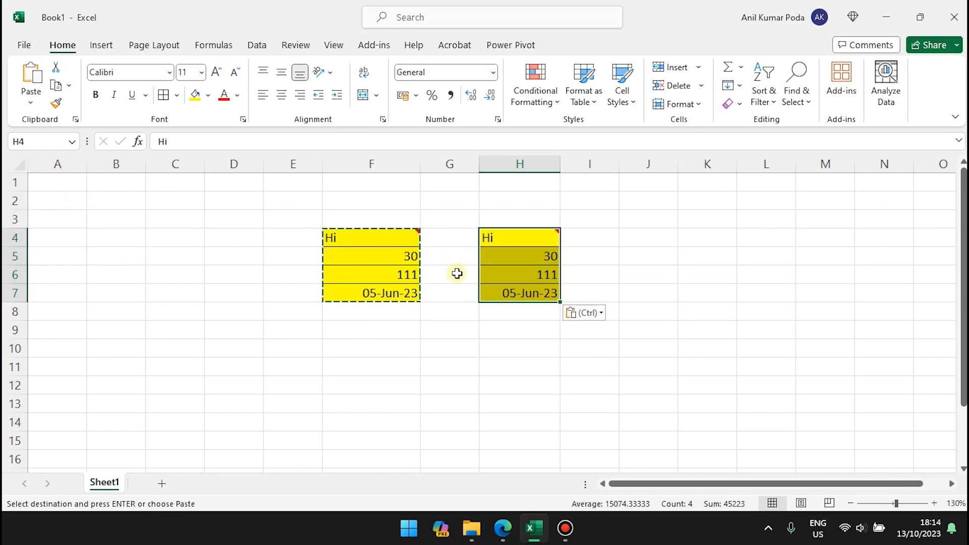
left_click(515, 277)
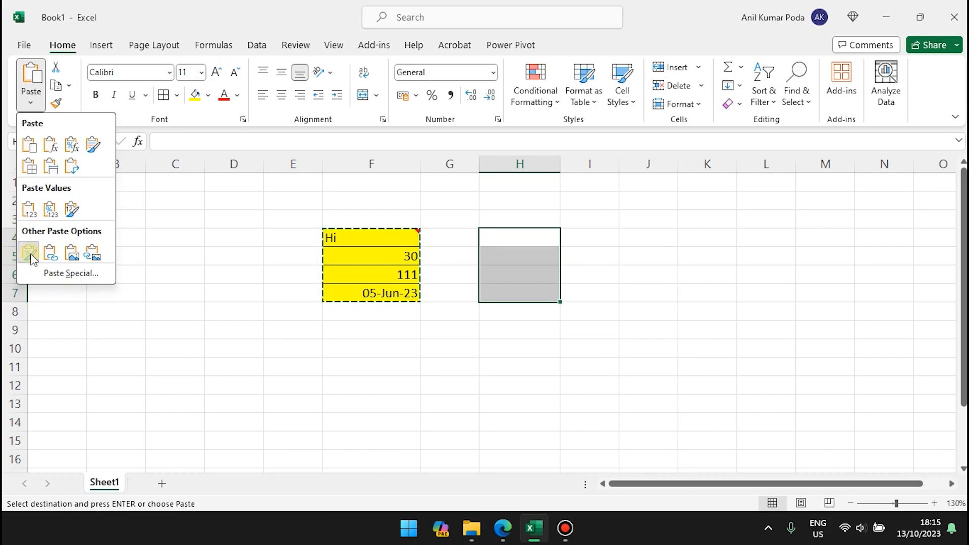
Paste only the formatting of the copied cells into H4:H7 and deselect the range to view it
left_click(29, 253)
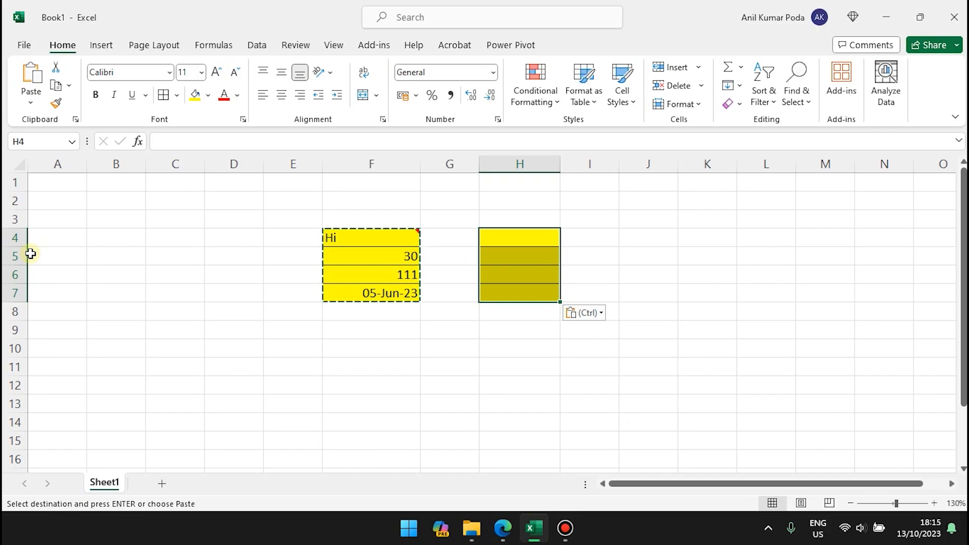
left_click(513, 330)
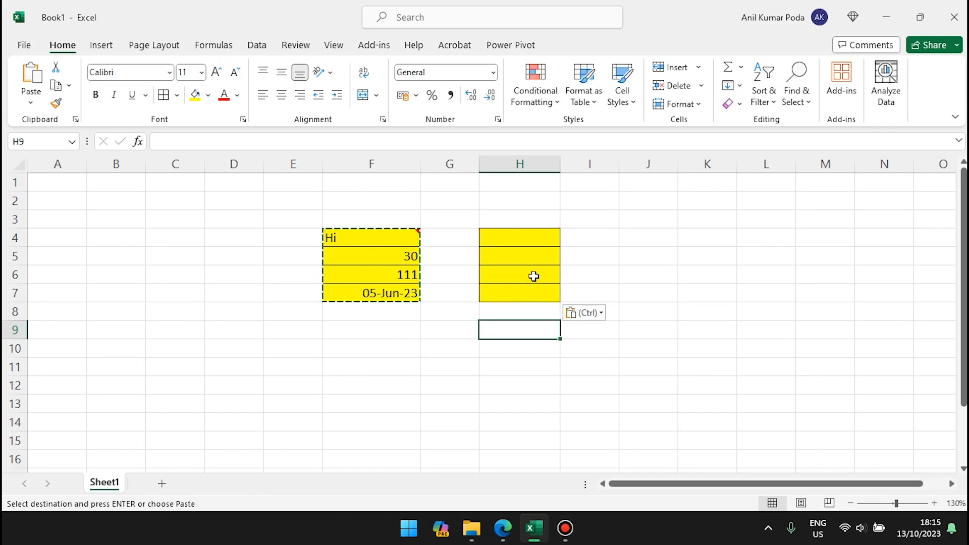
Paste the copied cells into H4:H7 as links to F4:F7 with Paste Link
left_click_drag(527, 237, 525, 293)
left_click(31, 103)
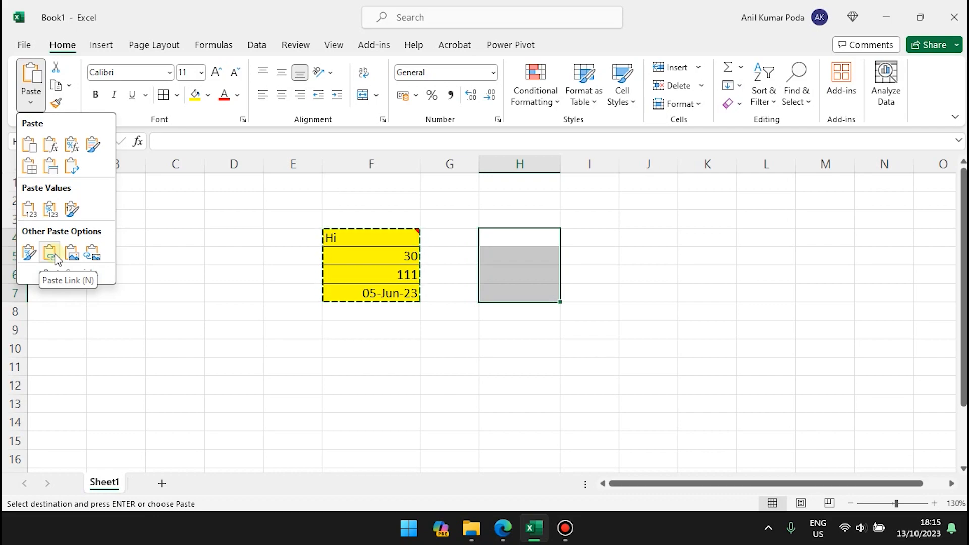
left_click(50, 253)
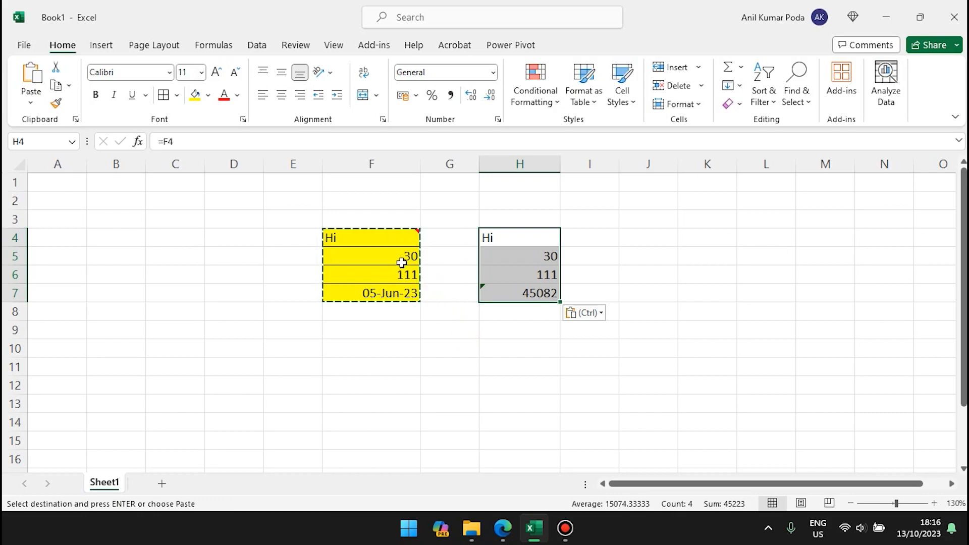
Change F4 to Hello and F5 to 40 to test the links in column H
double_click(362, 243)
key("BackSpace")
type("ello")
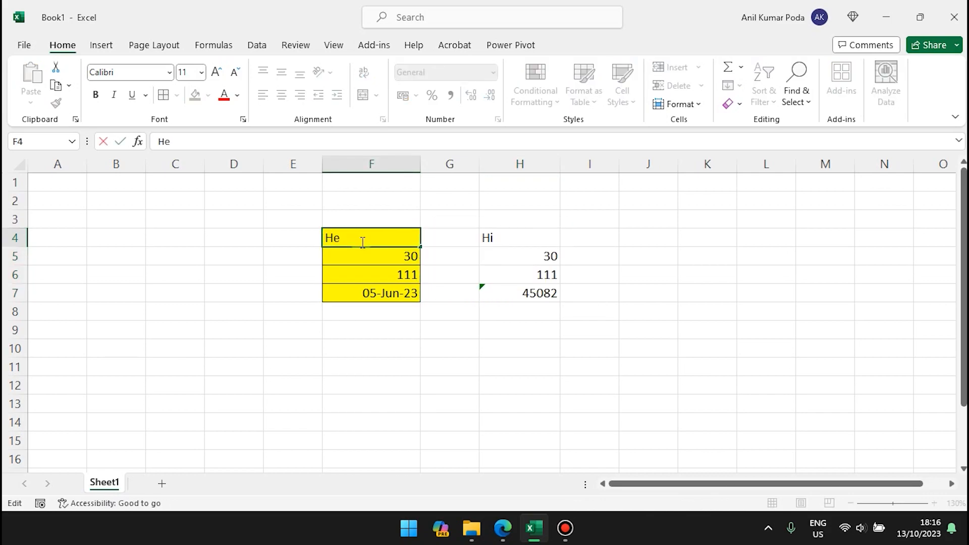
key("Return")
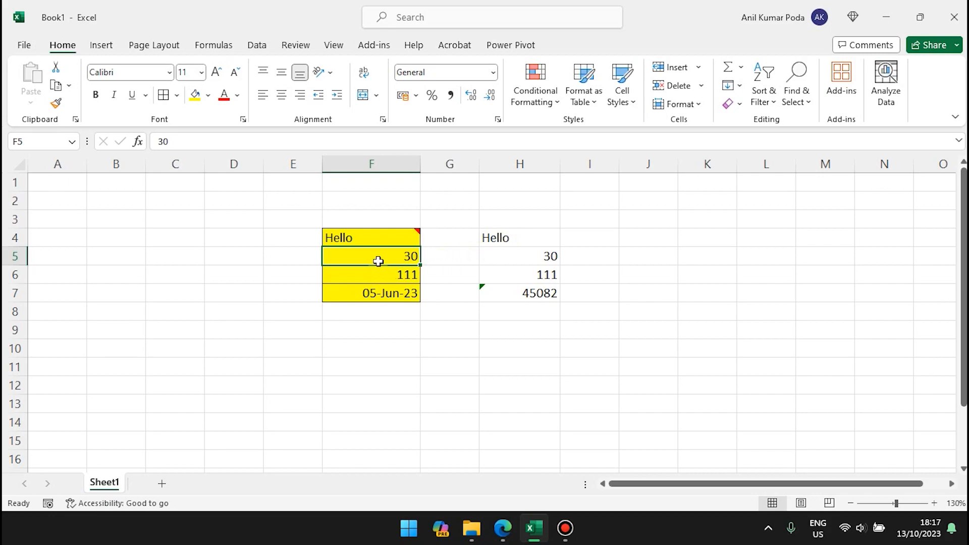
type("40")
key("Return")
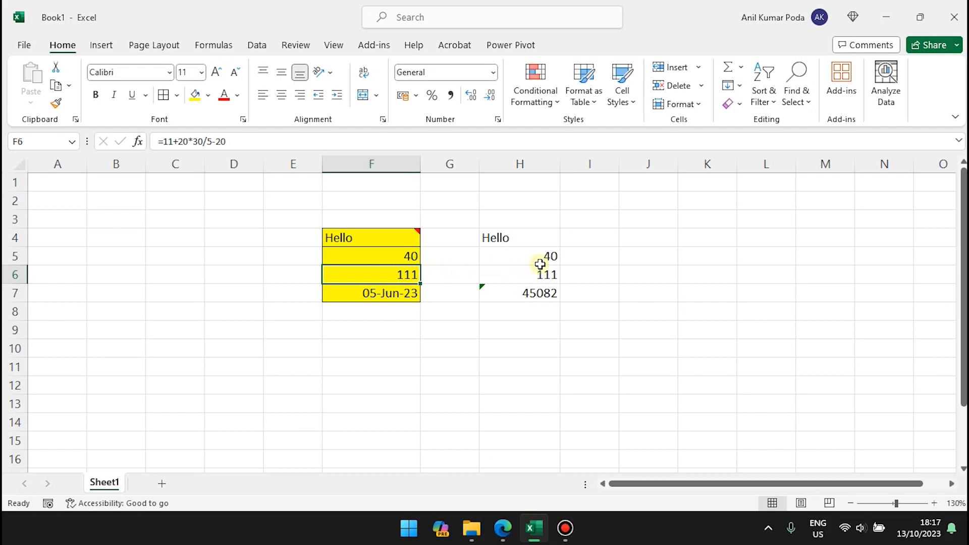
Change the date in F7 to 06-Jun-23 and check the linked cell H7
left_click(379, 294)
double_click(365, 294)
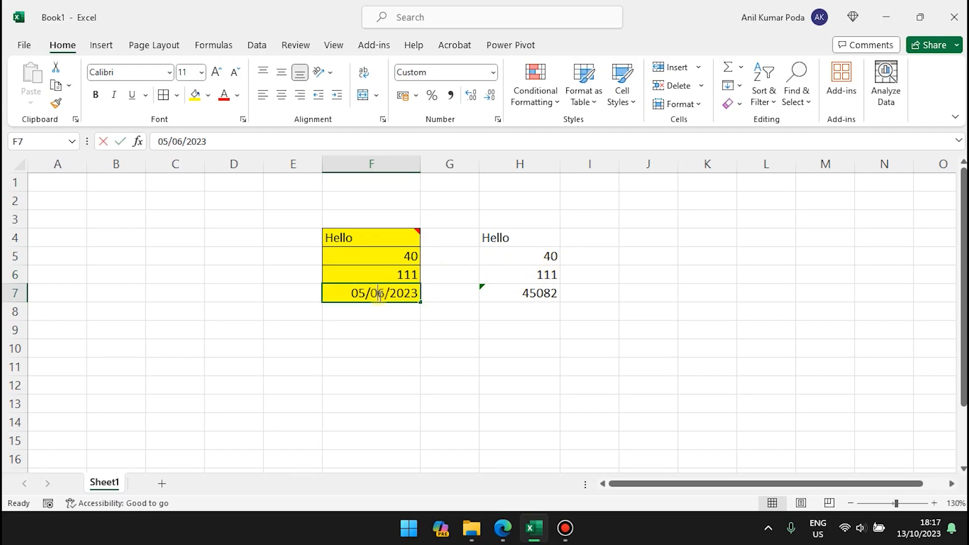
key("BackSpace")
type("6")
key("Return")
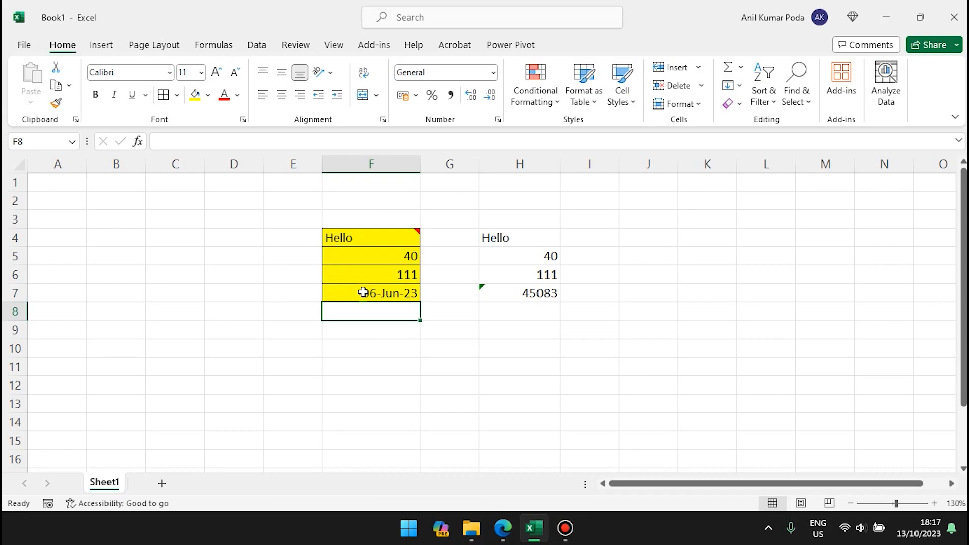
left_click(548, 293)
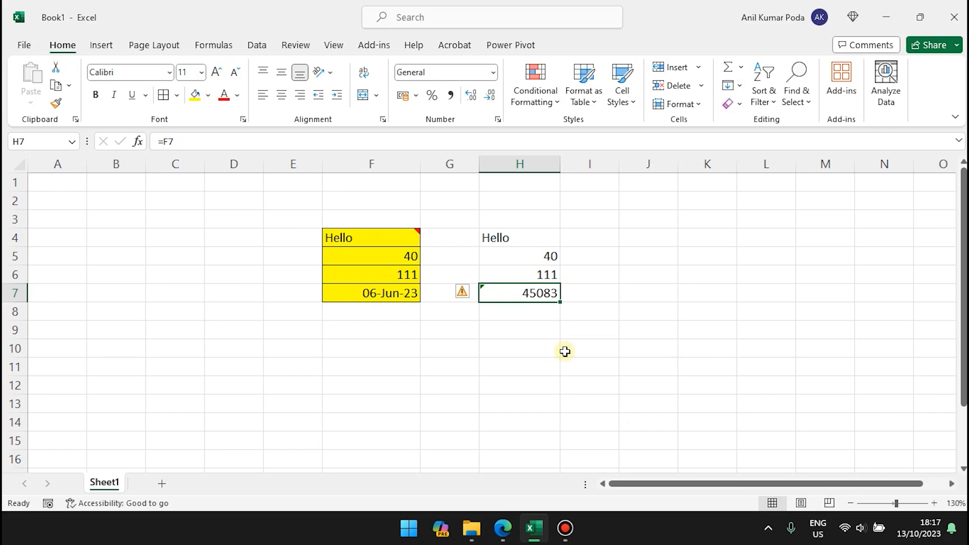
Undo the edits to F7, F5 and F4 and the linked paste in H4:H7
key("ctrl+z")
key("ctrl+z")
key("ctrl+z")
key("ctrl+z")
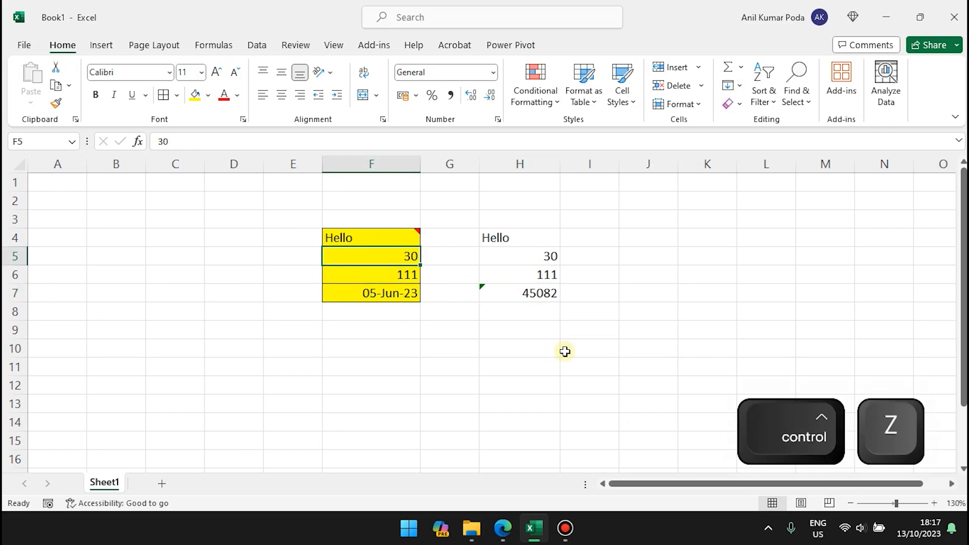
Paste the copied cells as a Picture at H4, move the picture slightly, and undo both the move and the paste
left_click(31, 99)
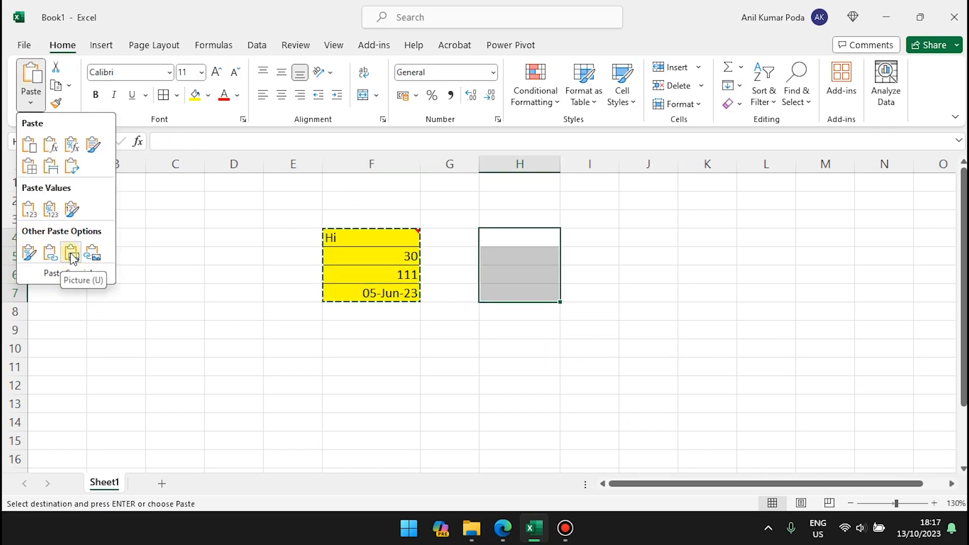
left_click(70, 253)
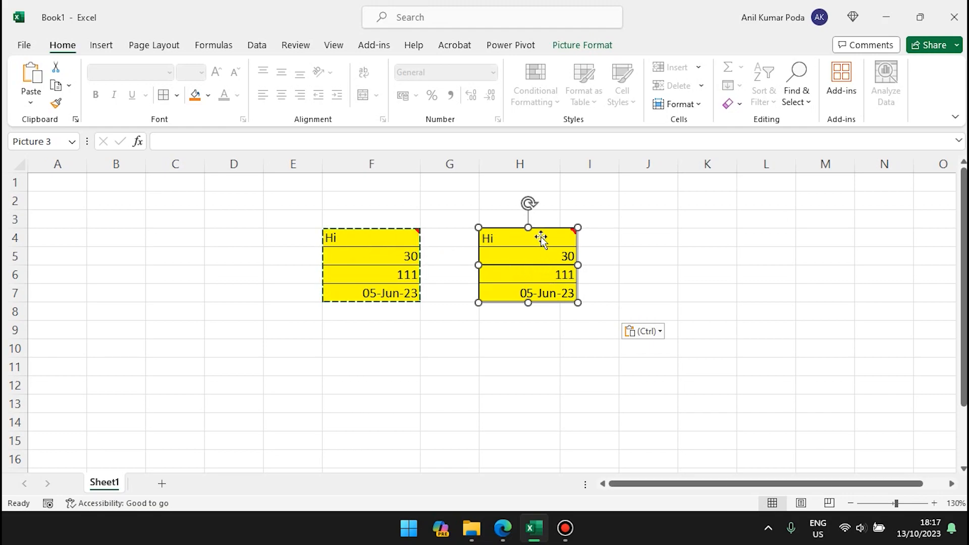
left_click_drag(540, 236, 573, 223)
key("ctrl+z")
key("ctrl+z")
Paste the copied cells at H4 as a Linked Picture of F4:F7
left_click(31, 103)
left_click(89, 249)
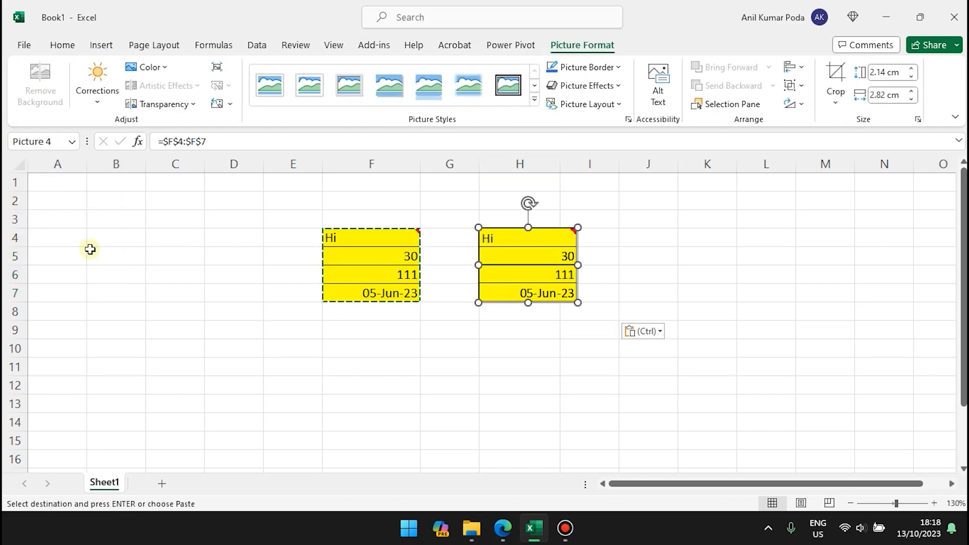
mouse_move(367, 241)
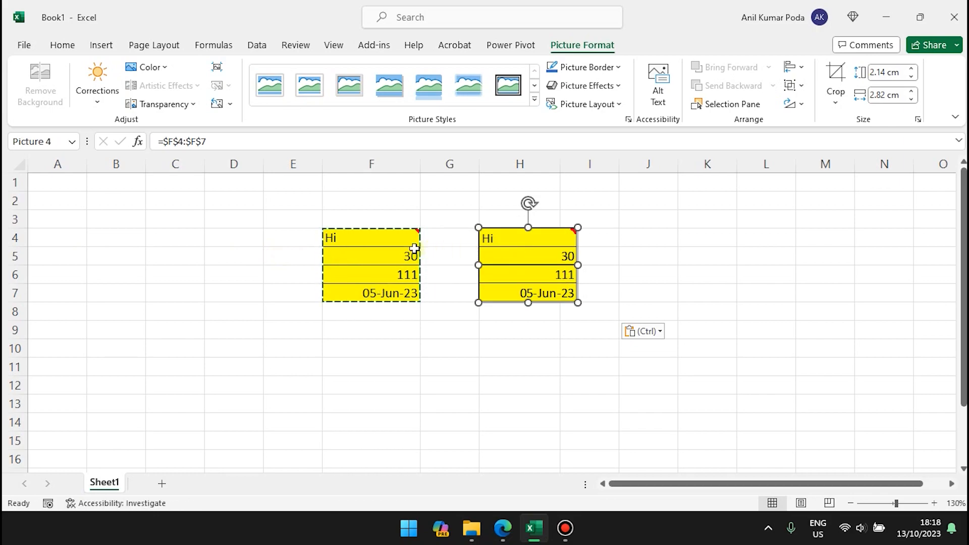
Change F4 to Hello and F5 to 40 to test the linked picture
double_click(359, 240)
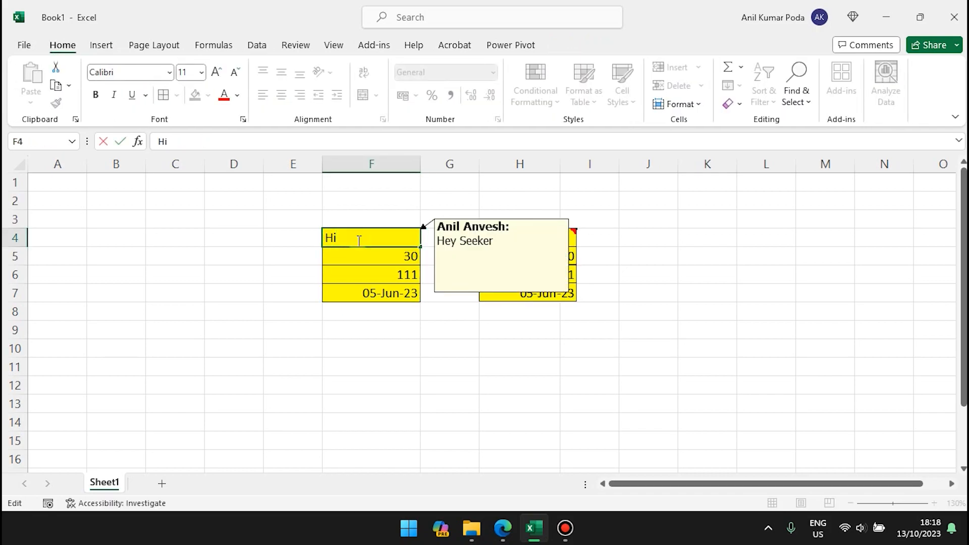
key("BackSpace")
type("ello")
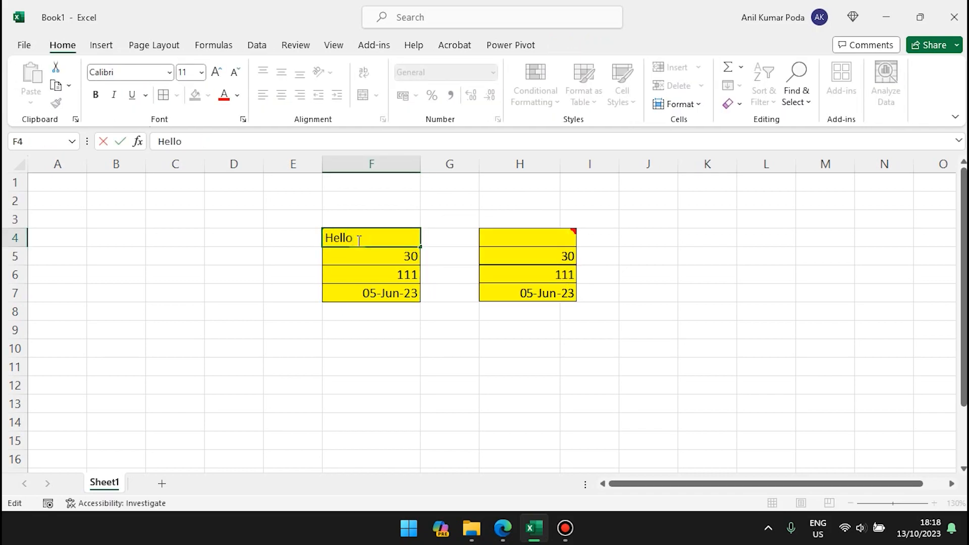
key("Return")
type("40")
key("Return")
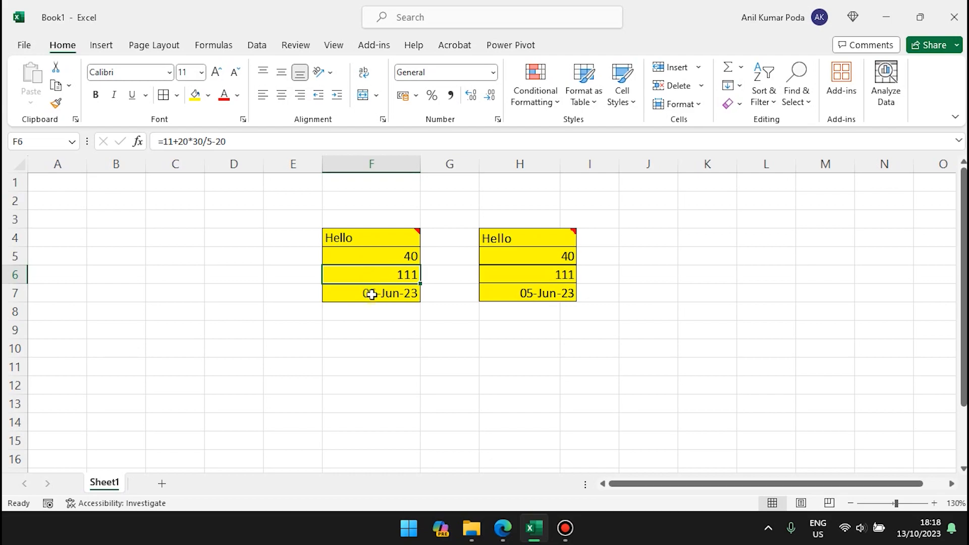
Change the date in F7 to 06-Jun-23
double_click(371, 294)
key("BackSpace")
type("6")
key("Return")
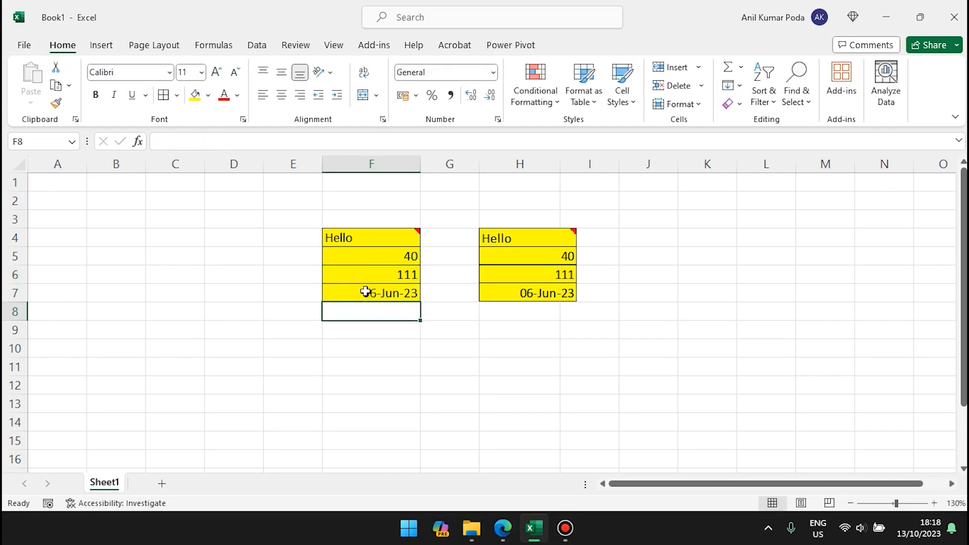
Move the linked picture over columns I and J, and undo the move, the cell edits and the paste
left_click(555, 230)
left_click_drag(555, 227, 623, 215)
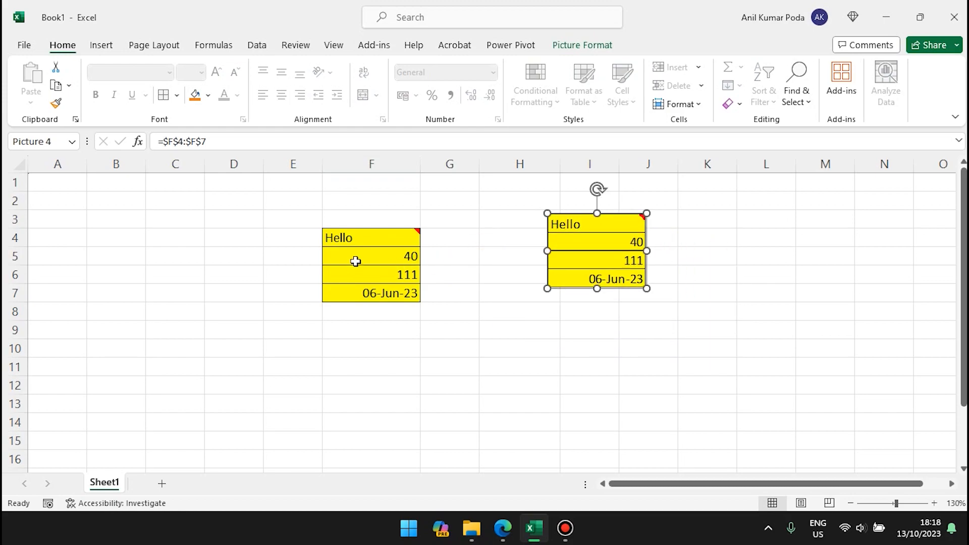
key("ctrl+z")
key("ctrl+z")
key("ctrl+z")
key("ctrl+z")
key("ctrl+z")
Open the Paste Special dialog to review its paste and operation options, and close it without pasting
left_click(32, 104)
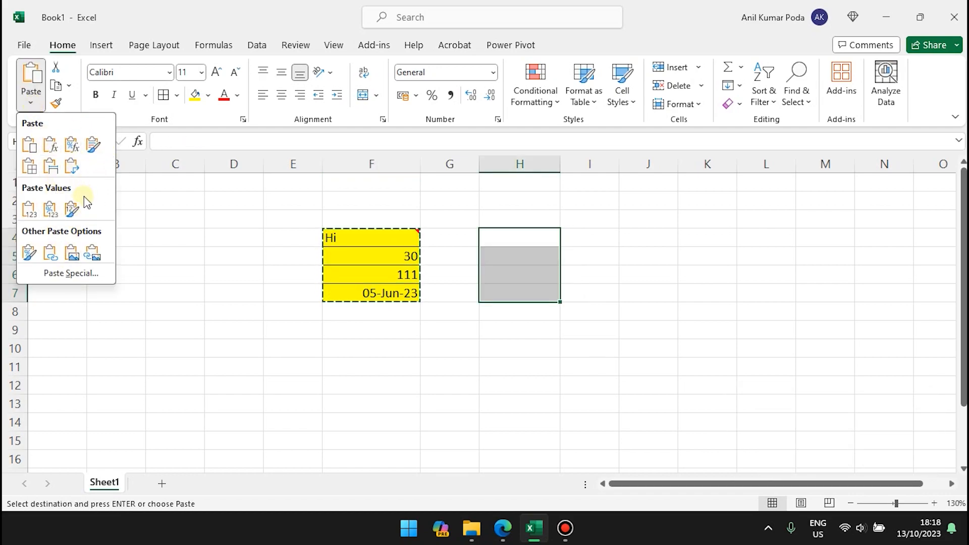
left_click(93, 273)
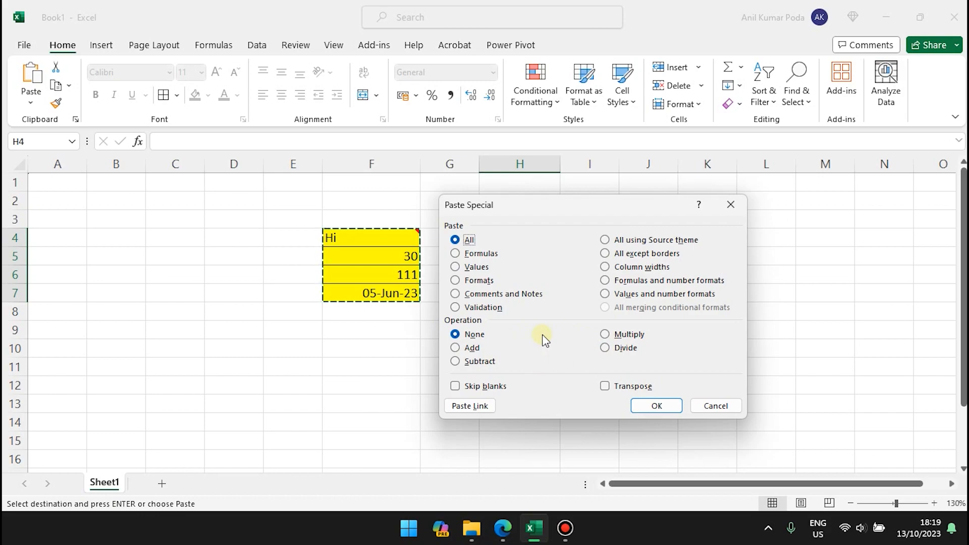
left_click(717, 404)
Enter 20, 40 and 50 in cells H4 to H6
type("20")
key("Return")
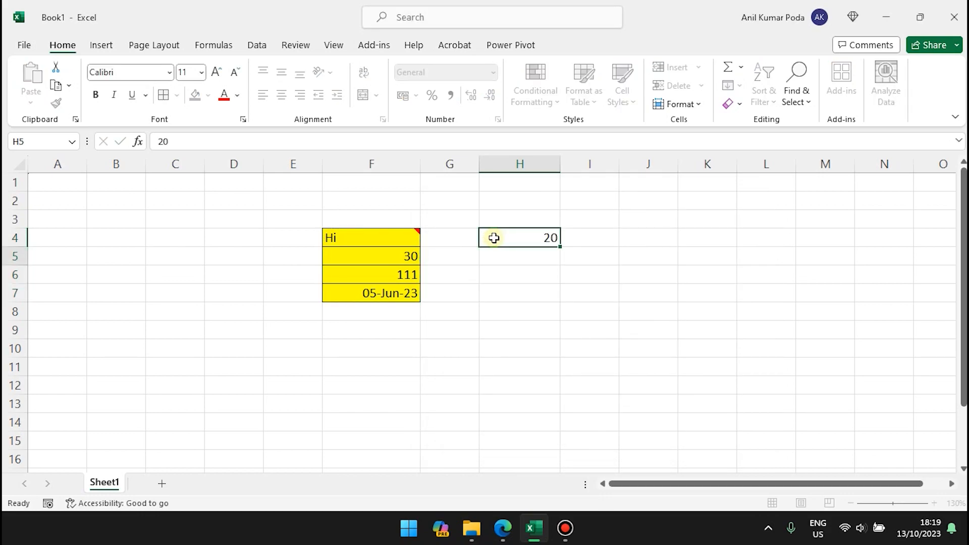
type("40")
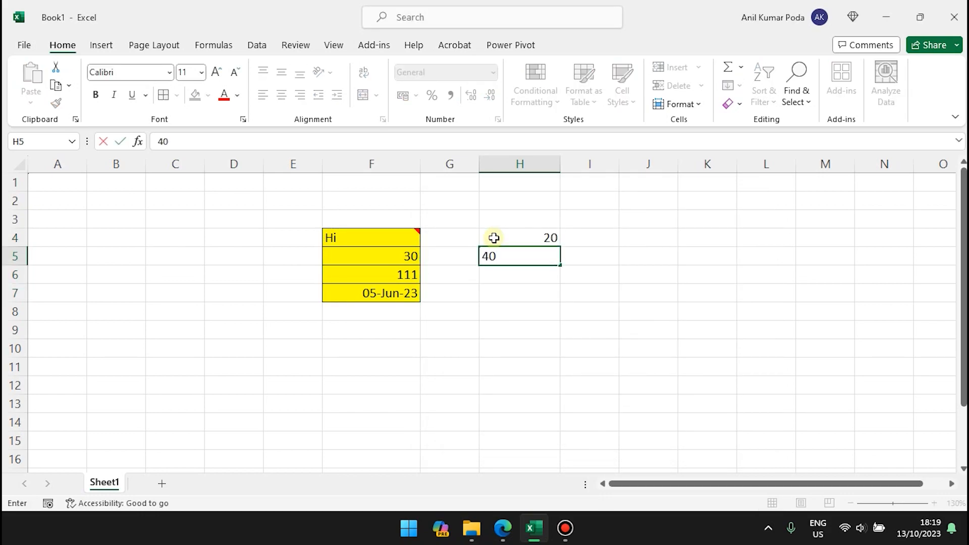
key("Return")
type("50")
key("Return")
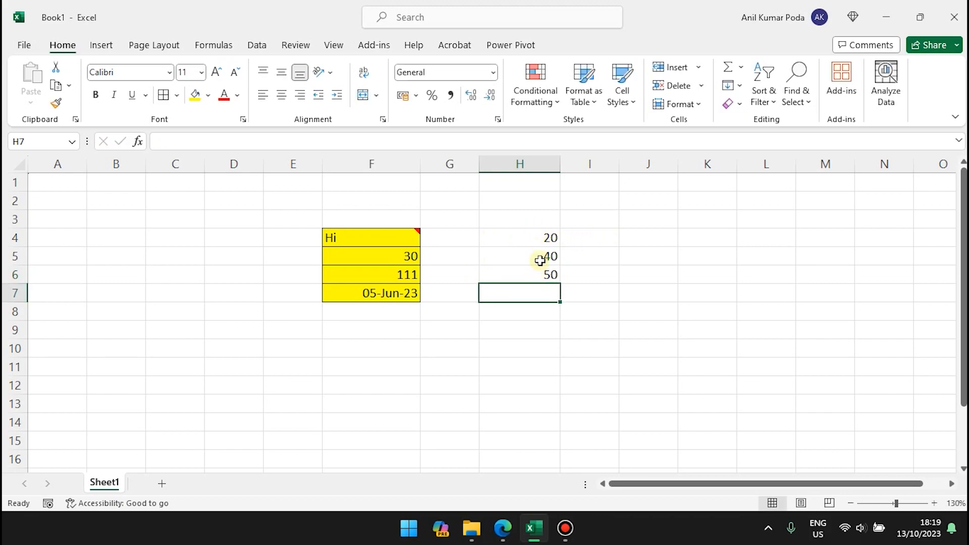
Enter 5 in cell I4 and copy that cell
left_click(597, 236)
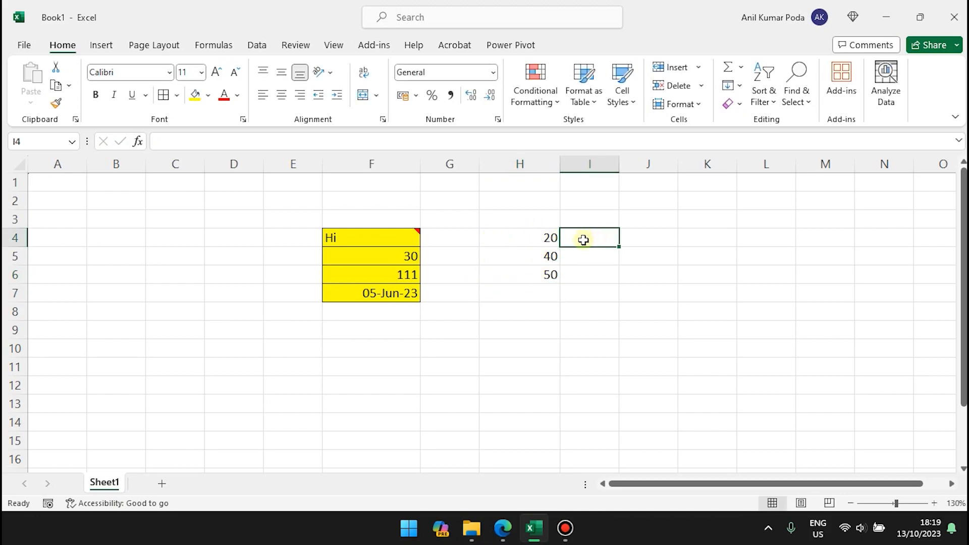
type("5")
key("ctrl+Return")
key("ctrl+c")
Add the copied I4 value to H4:H6 using Paste Special with Values and the Add operation
left_click_drag(525, 234, 528, 270)
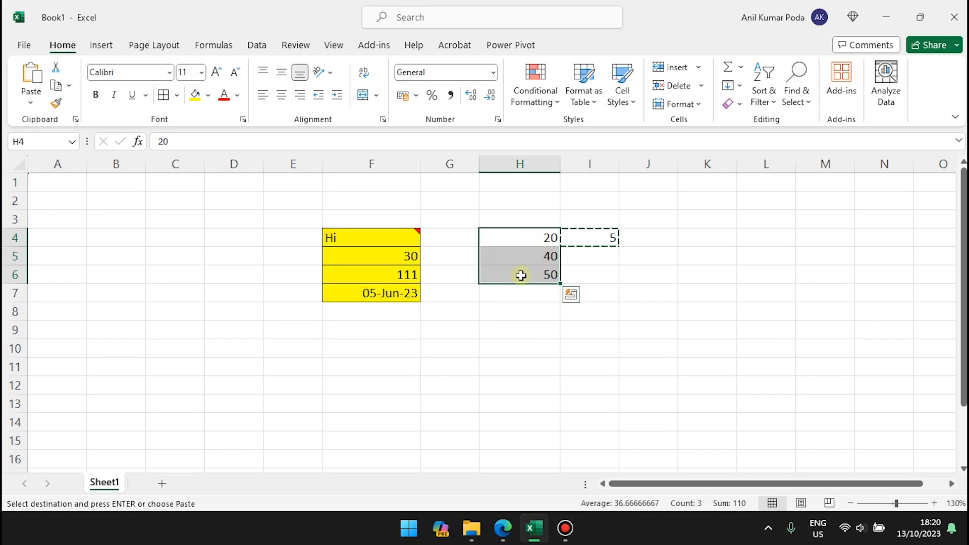
right_click(520, 275)
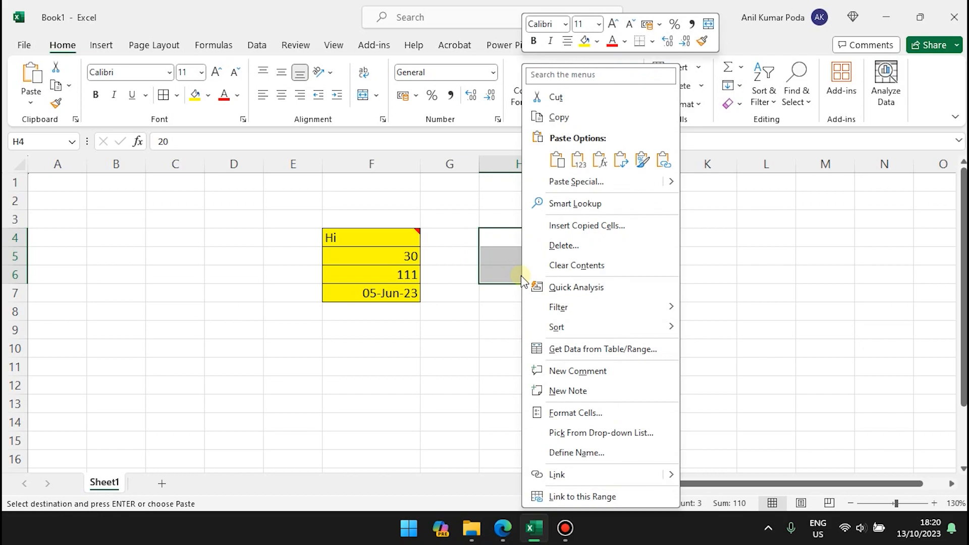
left_click(570, 183)
left_click_drag(506, 101, 241, 163)
left_click(179, 215)
left_click(183, 296)
left_click(367, 354)
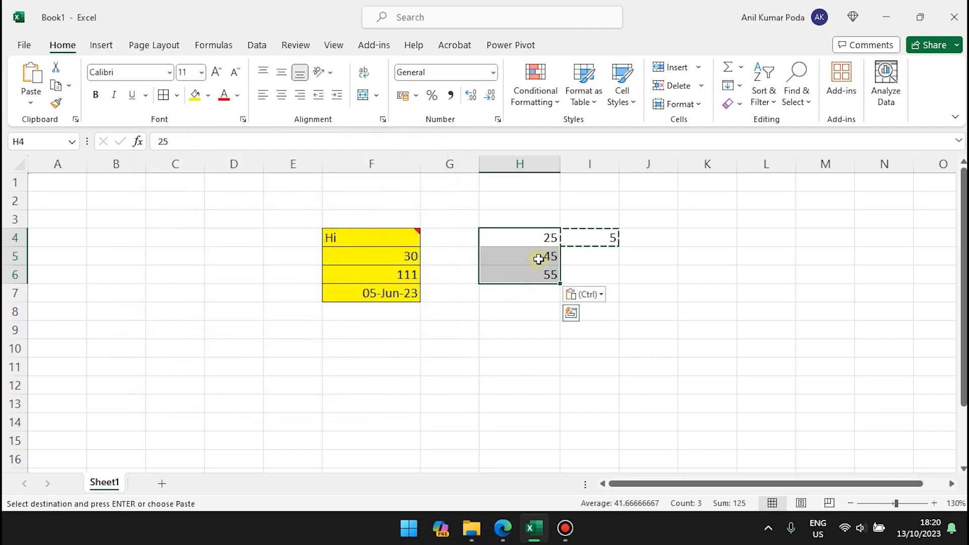
Subtract the copied I4 value from H4:H6 using Paste Special with Values and the Subtract operation
left_click_drag(529, 238, 536, 274)
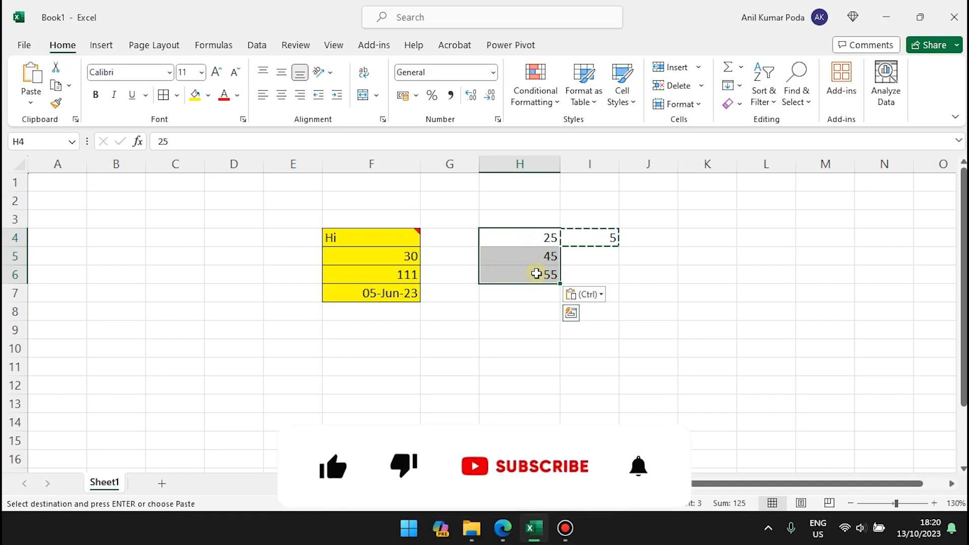
right_click(536, 274)
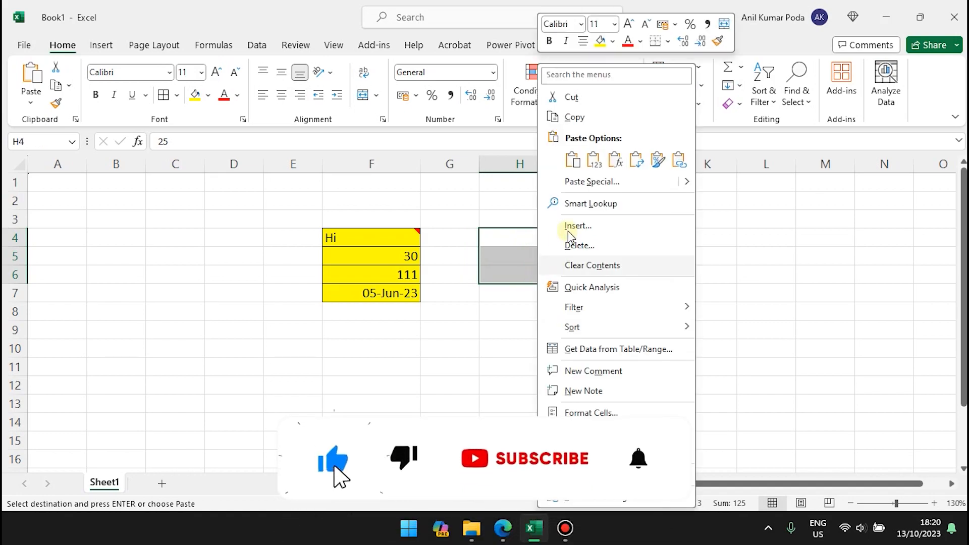
left_click(590, 182)
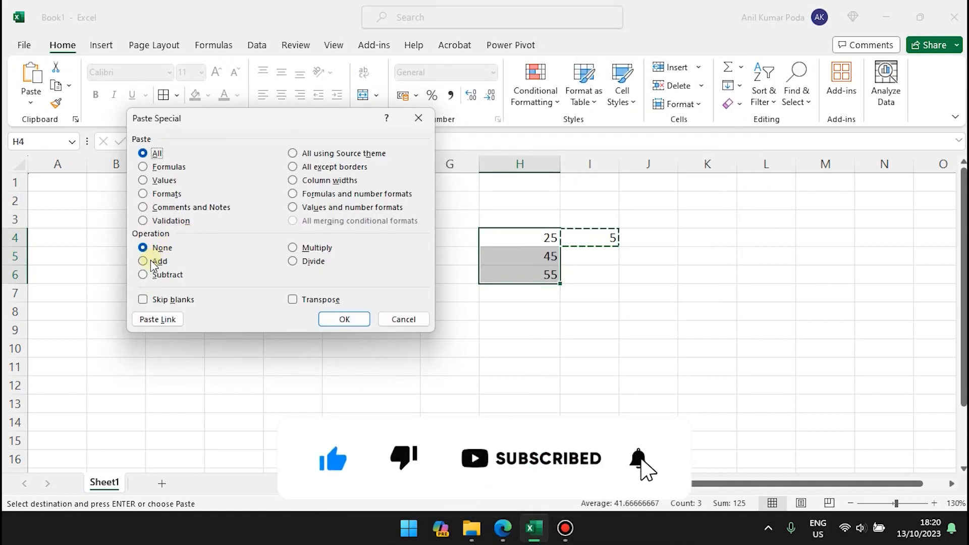
left_click(153, 274)
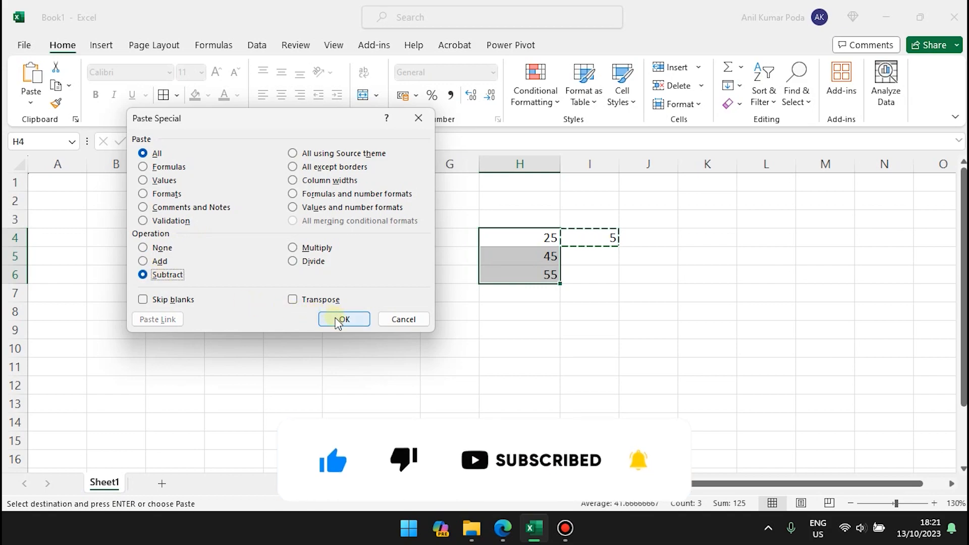
left_click(163, 181)
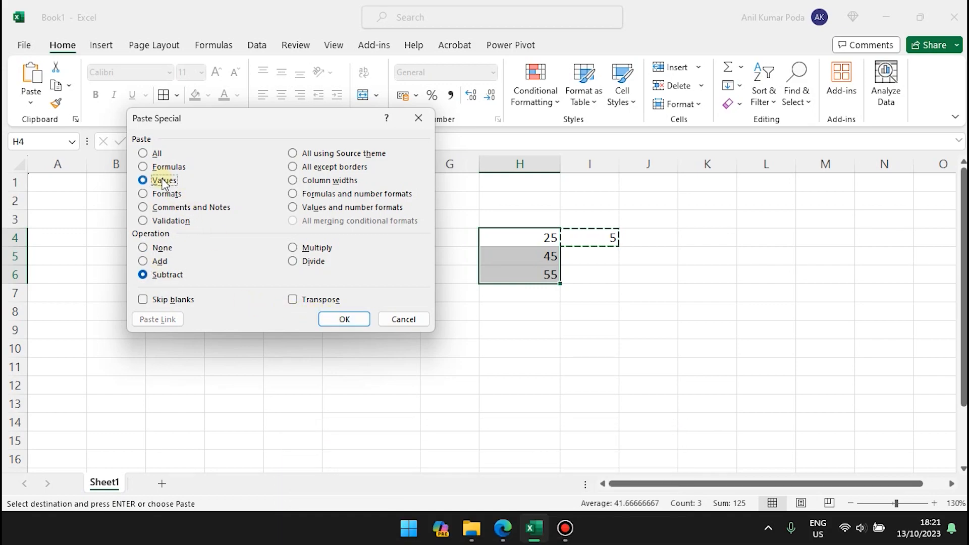
left_click(345, 319)
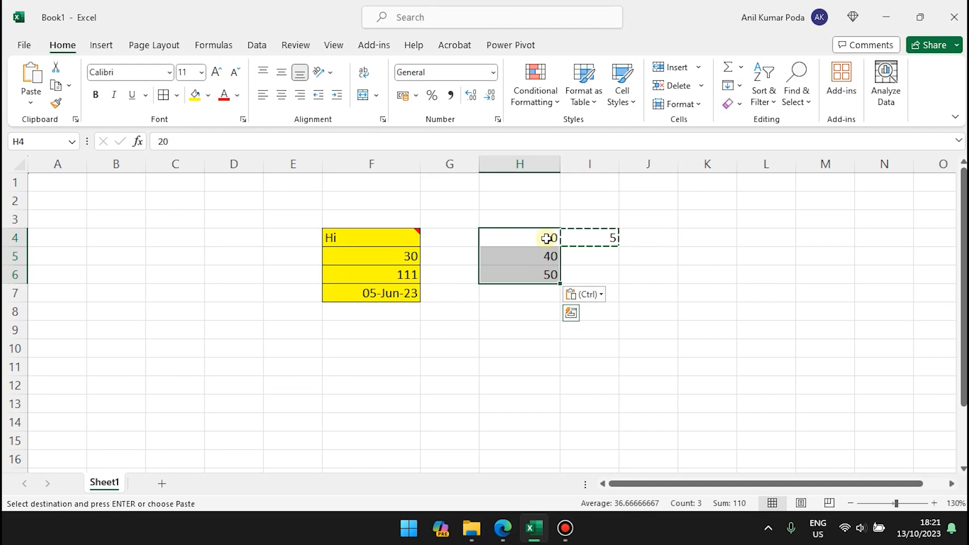
Multiply H4:H6 by the copied I4 value using Paste Special with Values and the Multiply operation
right_click(528, 239)
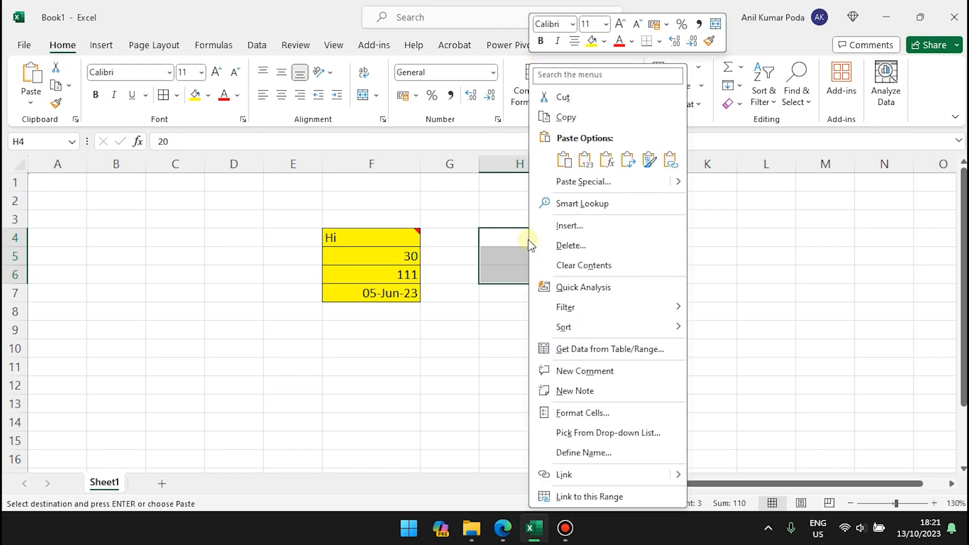
left_click(581, 182)
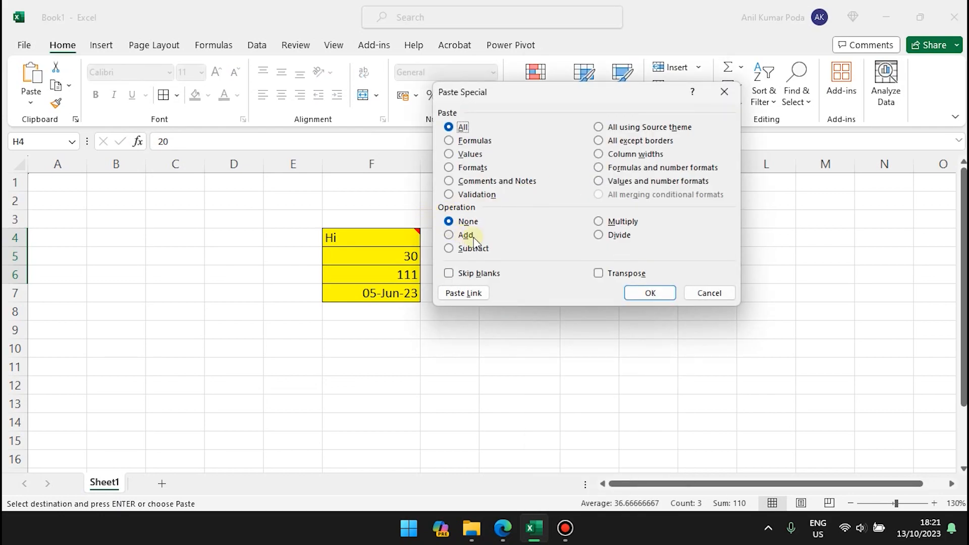
left_click(600, 222)
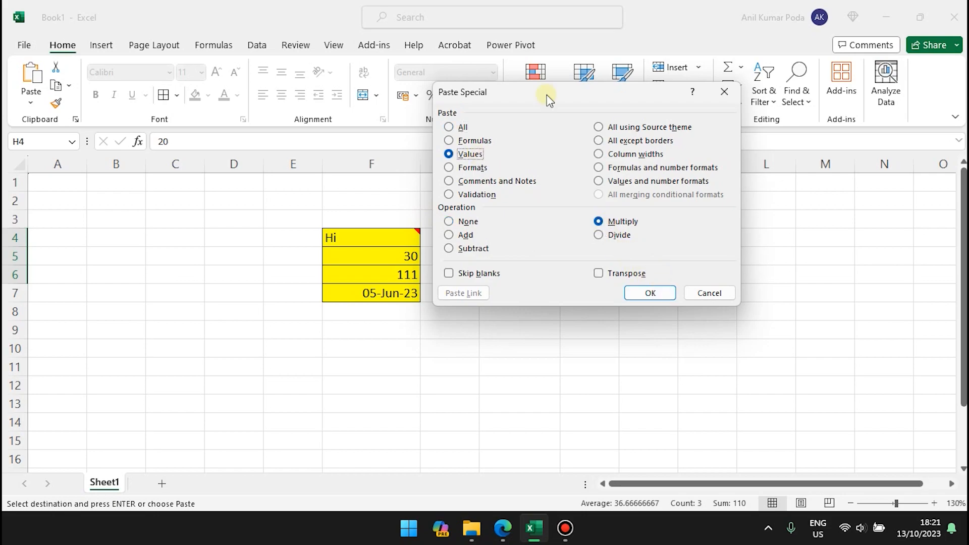
left_click_drag(547, 92, 257, 169)
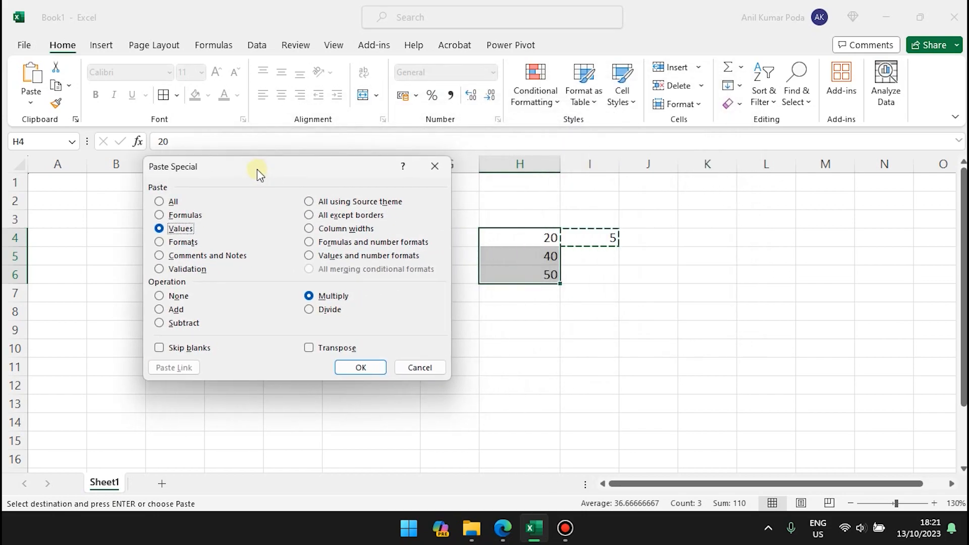
left_click(360, 368)
Divide H4:H6 by the copied I4 value using Paste Special with Values and the Divide operation
right_click(503, 241)
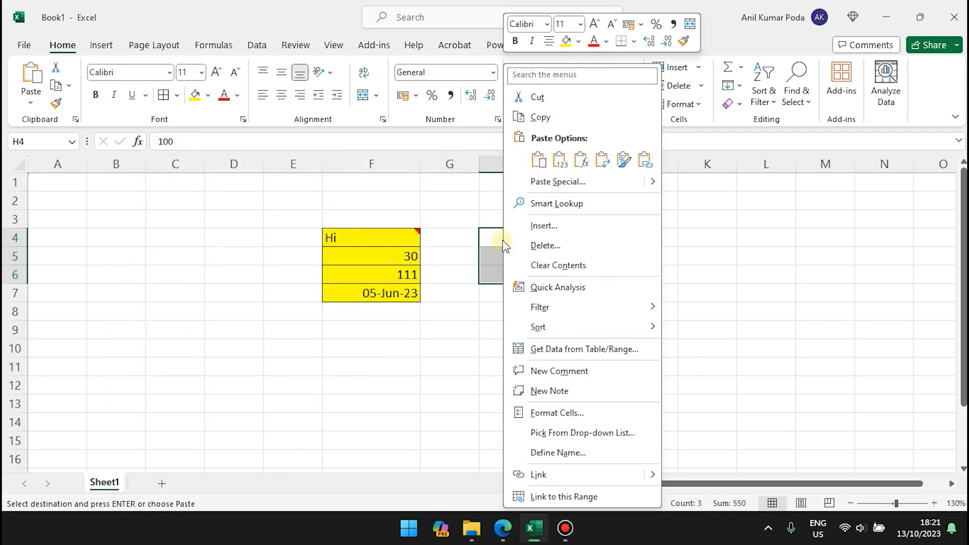
left_click(565, 183)
left_click(444, 155)
left_click(585, 237)
left_click_drag(552, 105, 232, 184)
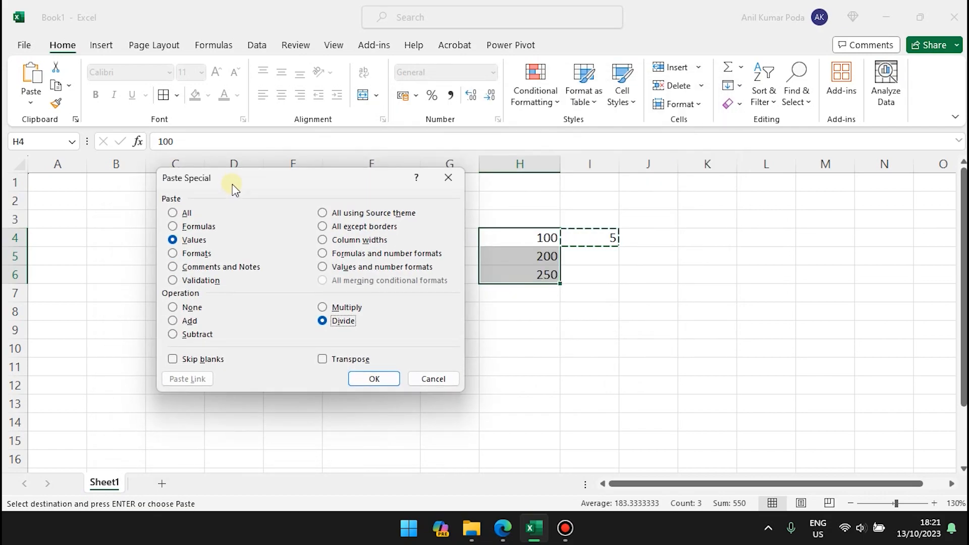
left_click(353, 380)
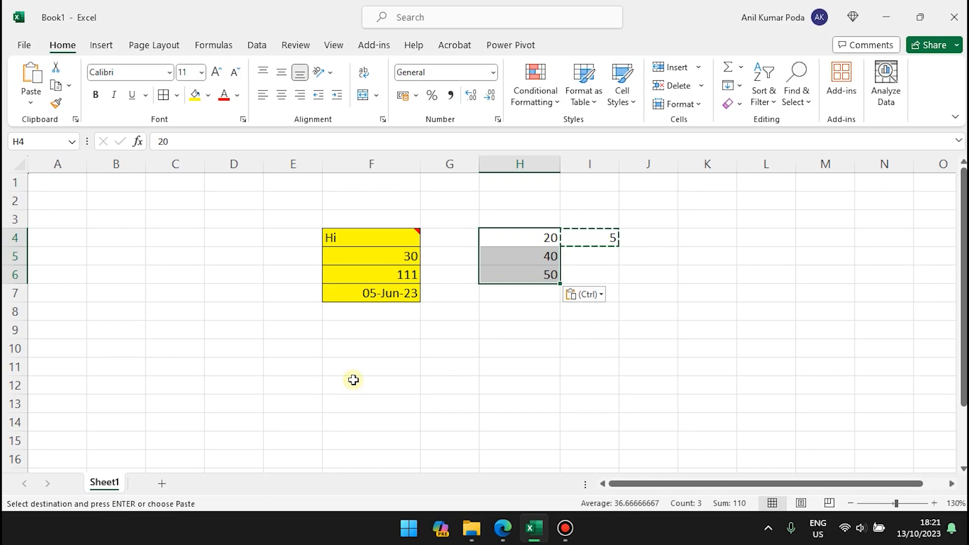
Cancel the copy selection and clear the numbers in H4:I6
key("Escape")
left_click_drag(511, 234, 591, 282)
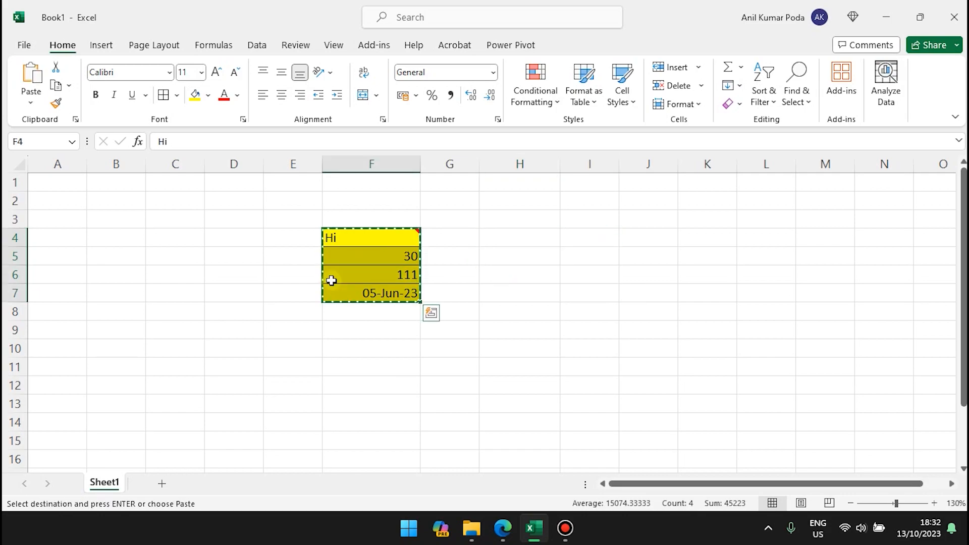
Open Paste Special for the copied F4:F7, select the Validation option, and close the dialog
right_click(329, 277)
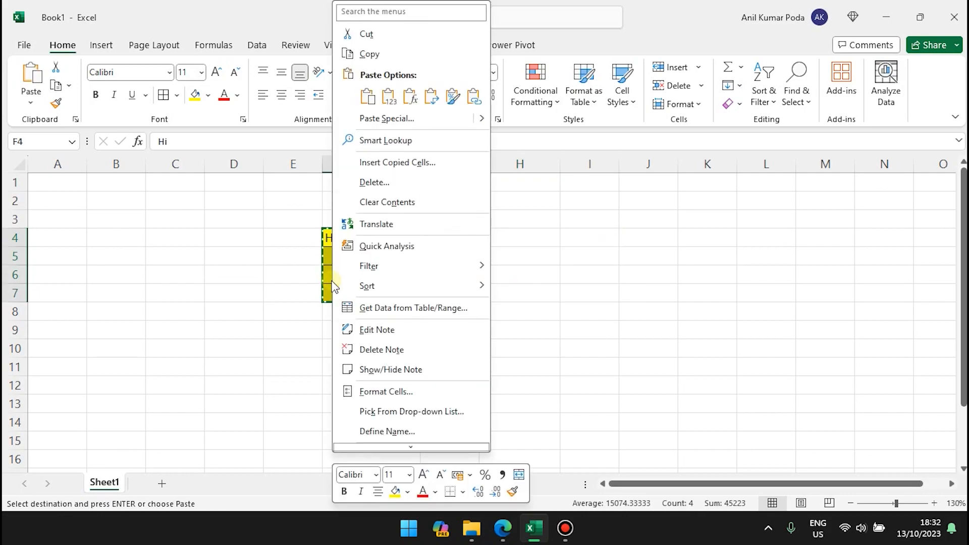
left_click(399, 123)
left_click(290, 138)
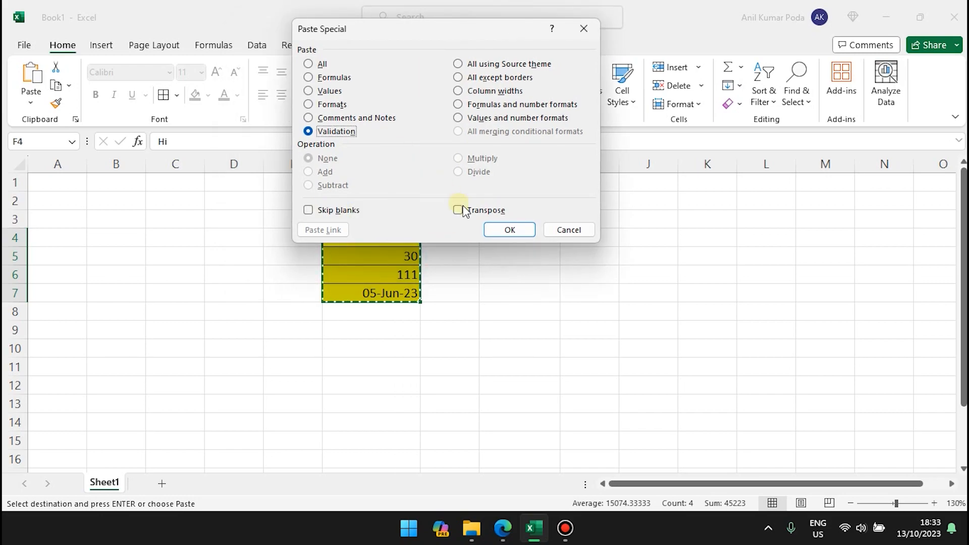
left_click(531, 231)
Cancel the copy of F4:F7 and enter Male, Female and Others in cells I4 to I6
left_click(599, 236)
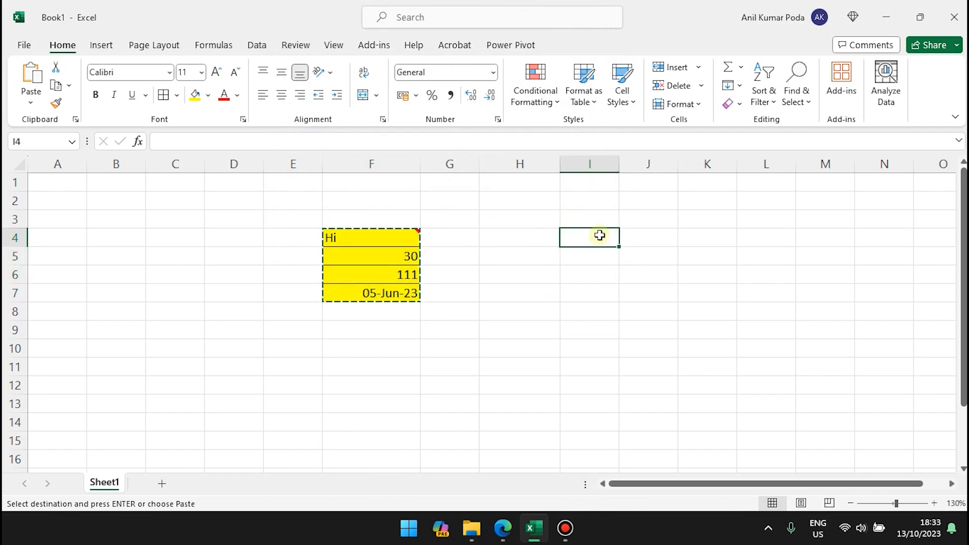
key("Escape")
type("Male")
key("Return")
type("Female")
key("Return")
type("Others")
key("Return")
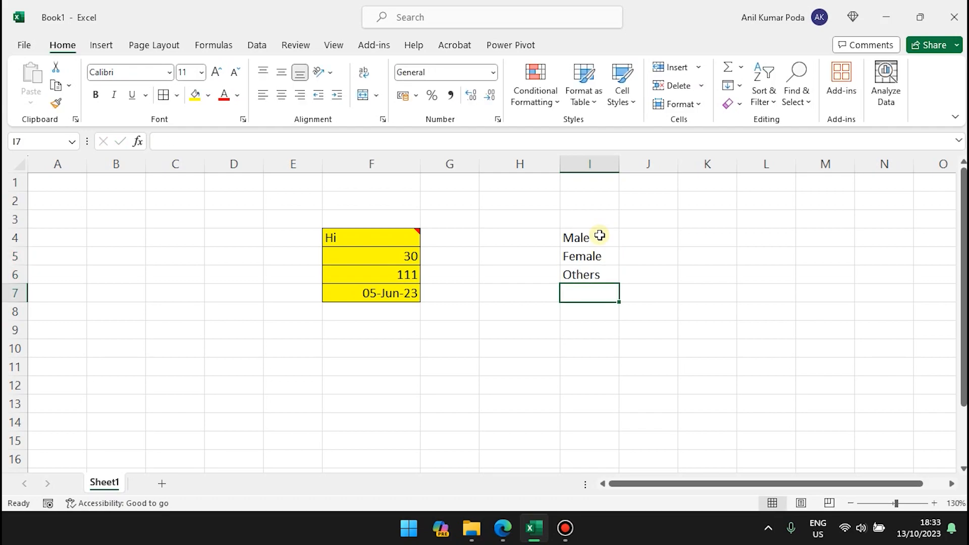
Add List data validation to cell H4 with I4:I6 as the source
left_click(512, 241)
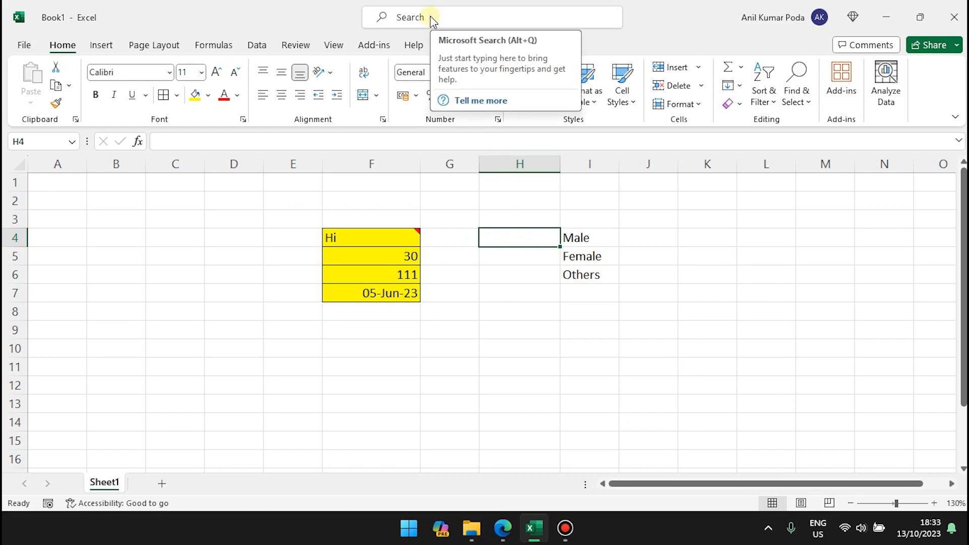
right_click(511, 243)
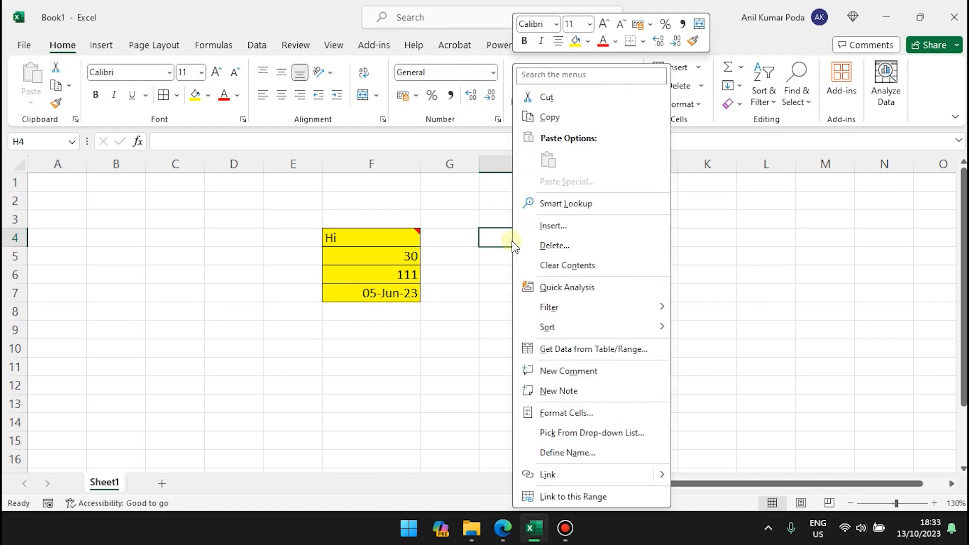
left_click(549, 75)
type("val")
left_click(567, 98)
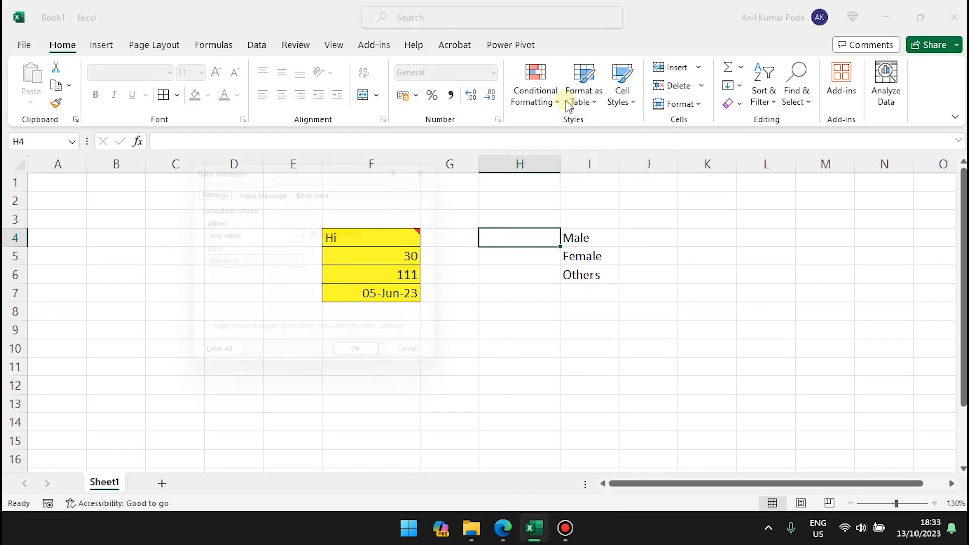
left_click(249, 234)
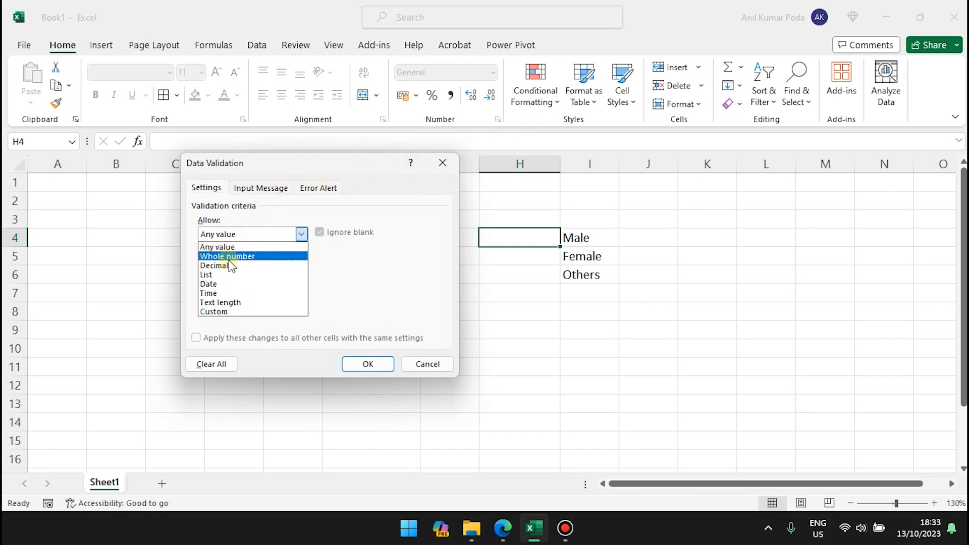
left_click(221, 277)
left_click(233, 290)
left_click_drag(567, 238, 584, 271)
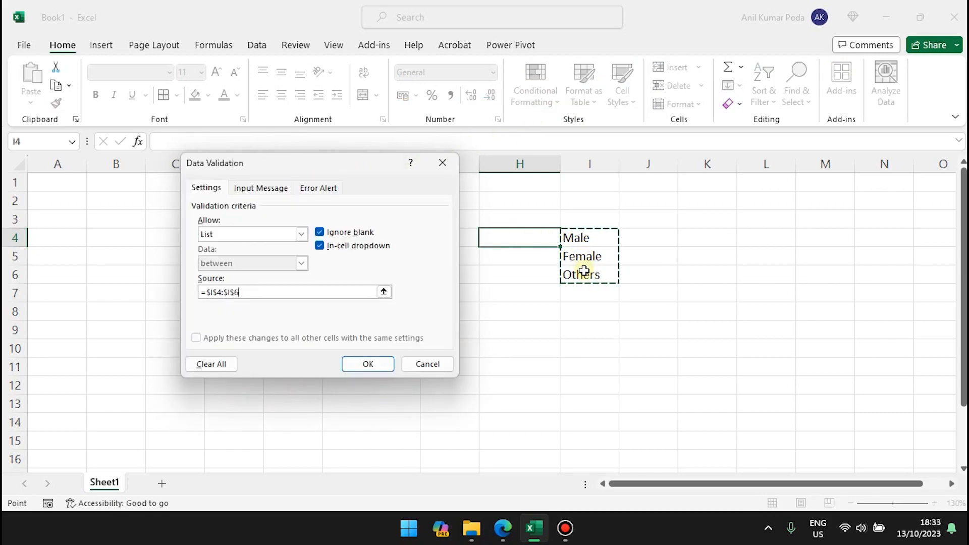
left_click(365, 365)
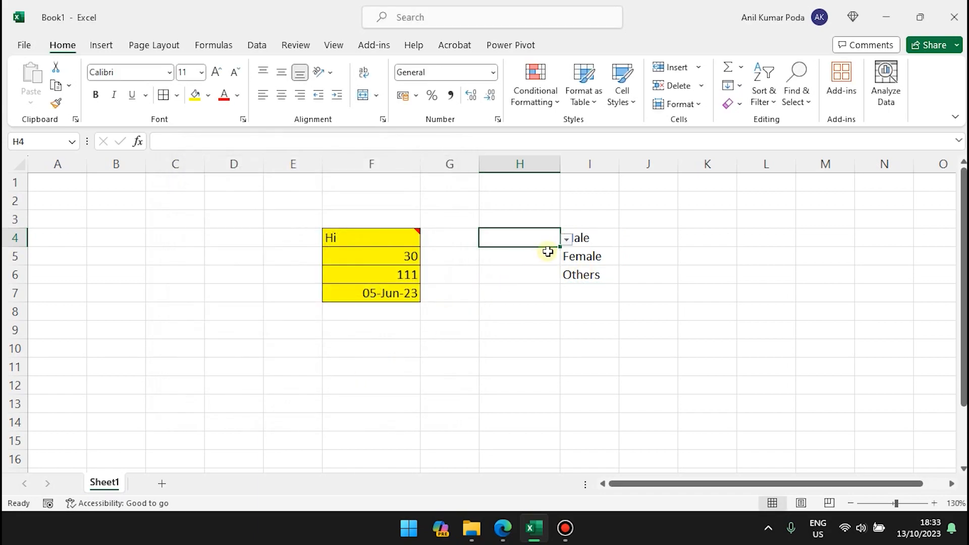
Choose Female from the drop-down list in H4
left_click(567, 239)
left_click(567, 240)
left_click(567, 241)
left_click(519, 266)
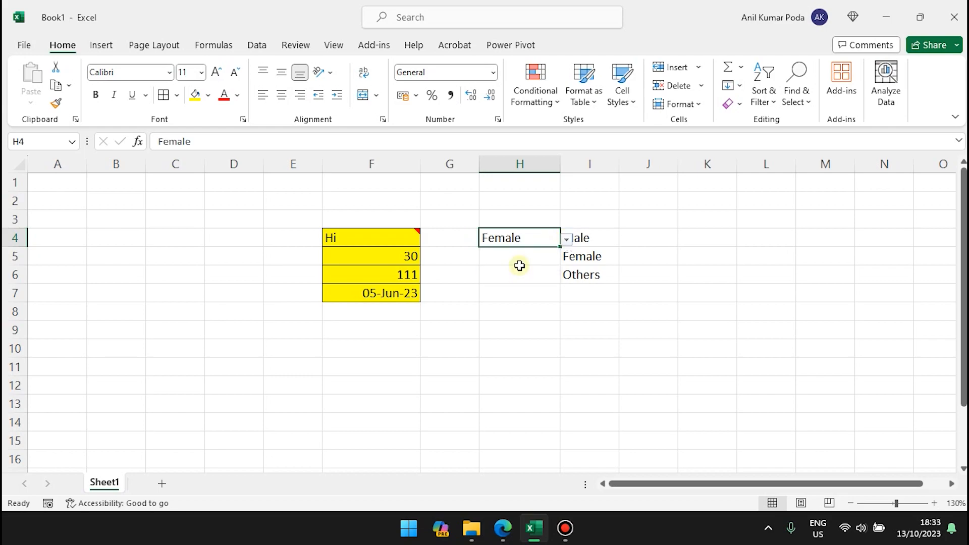
Copy cell H4 with its validation and paste it into D4
key("ctrl+c")
left_click(230, 238)
key("ctrl+v")
Enter Male, Others, Female, Male, Male, Others and Others in cells D5 to D11
left_click(211, 257)
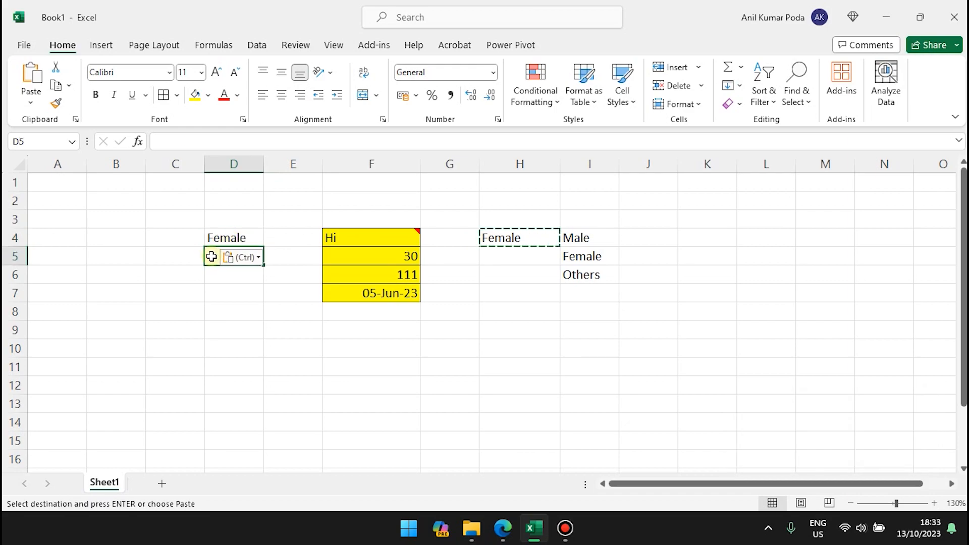
type("Male")
key("Return")
type("Others")
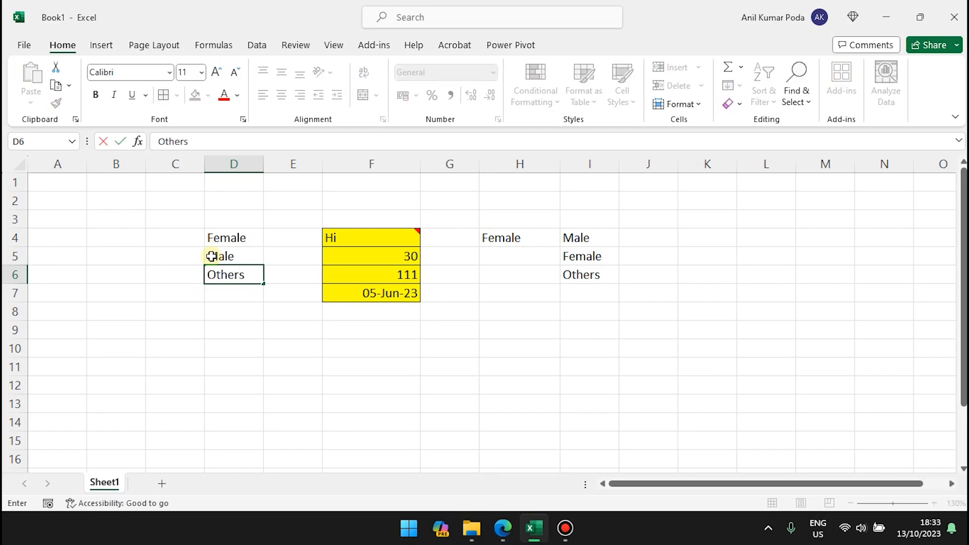
key("Return")
type("Femal")
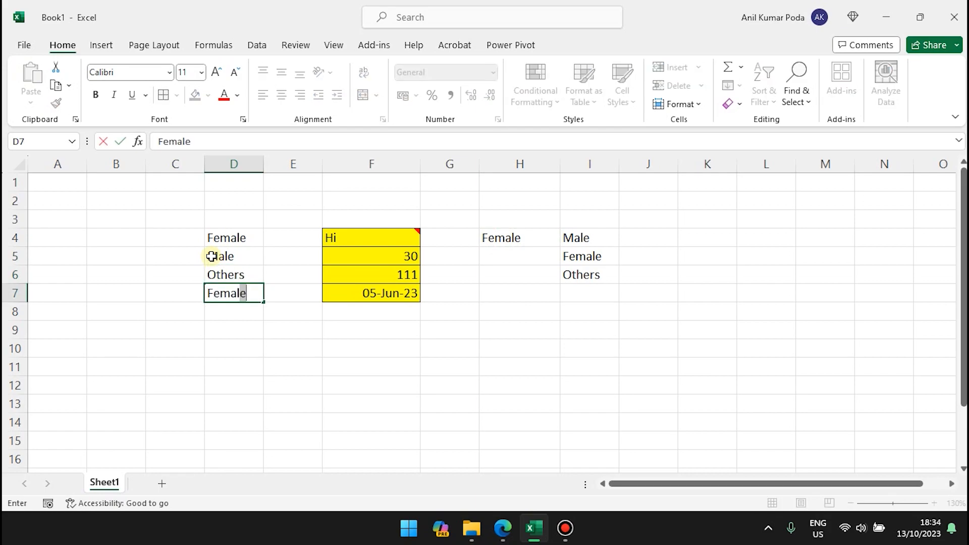
key("Tab")
key("Return")
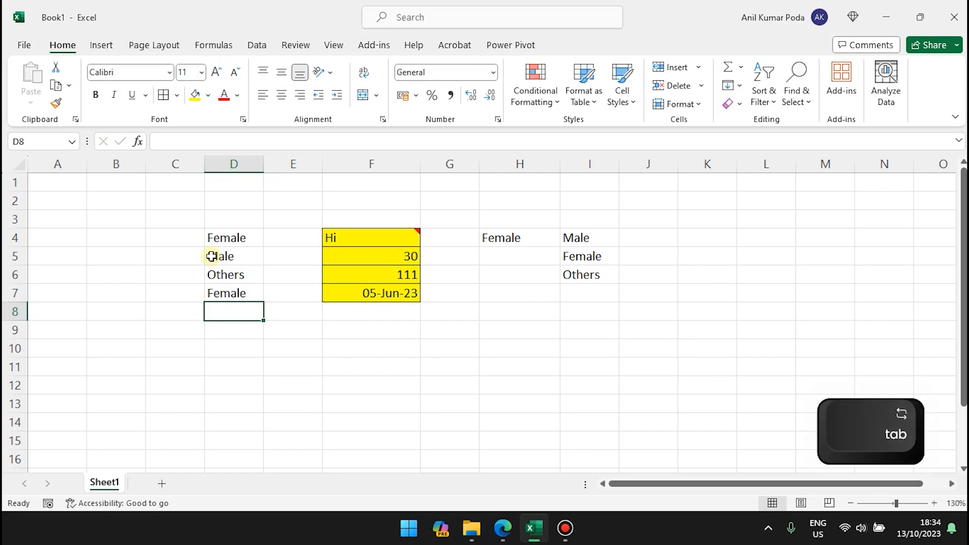
type("Male")
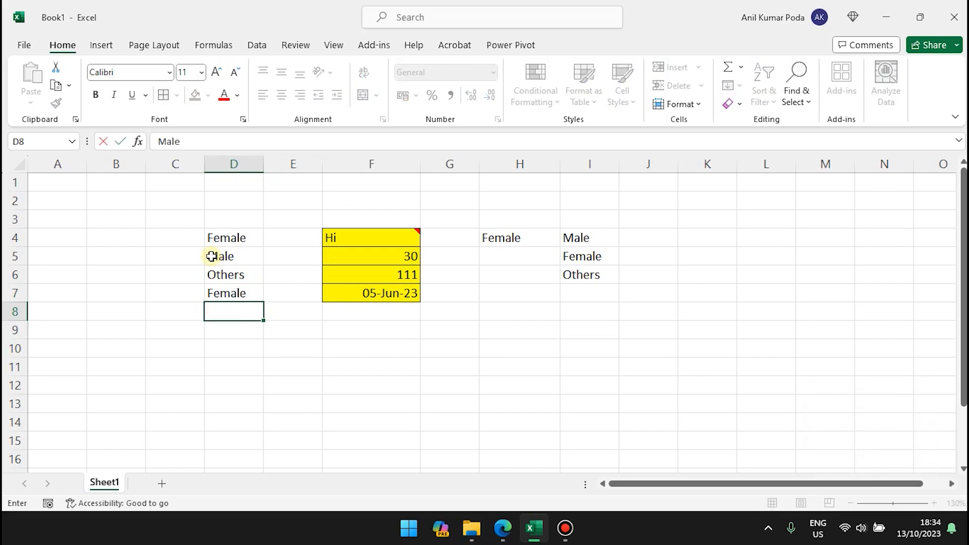
key("Return")
type("M")
key("Return")
type("Oth")
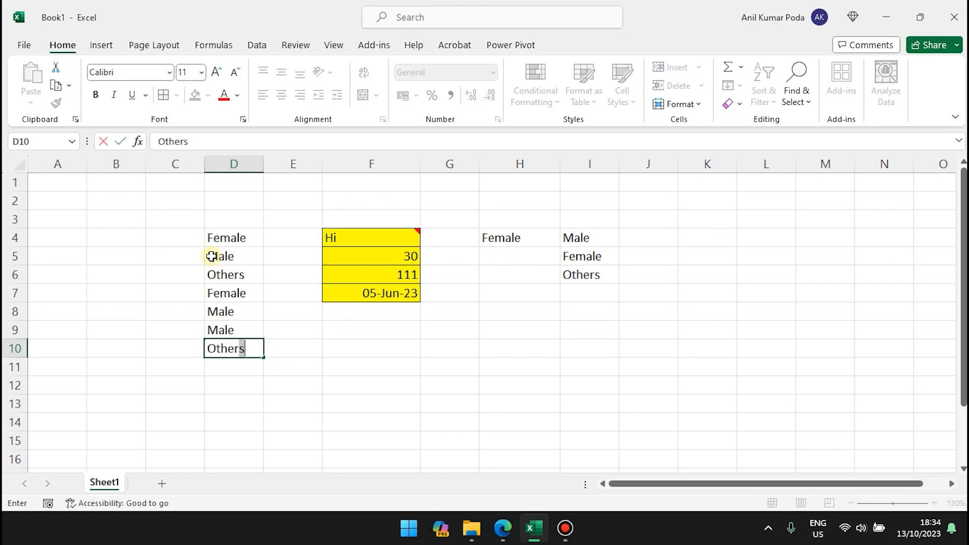
type("ers")
key("Return")
type("Othe")
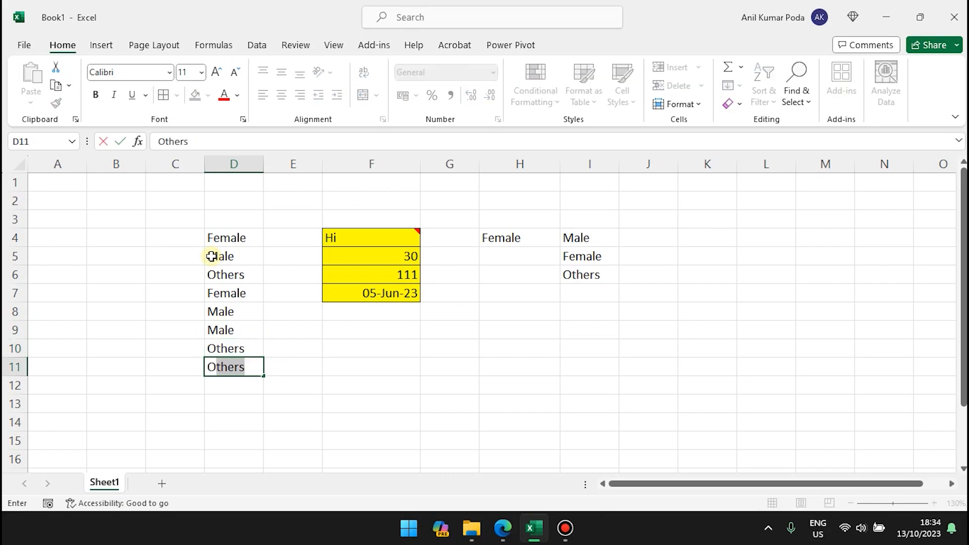
type("r")
key("Return")
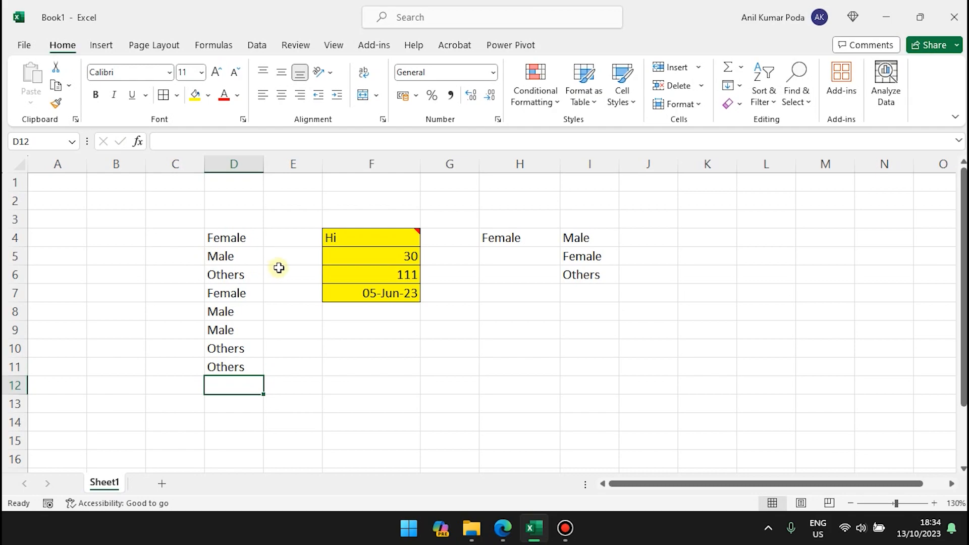
Copy cell D4, paste it normally over D5:D11, and undo the paste
left_click(238, 238)
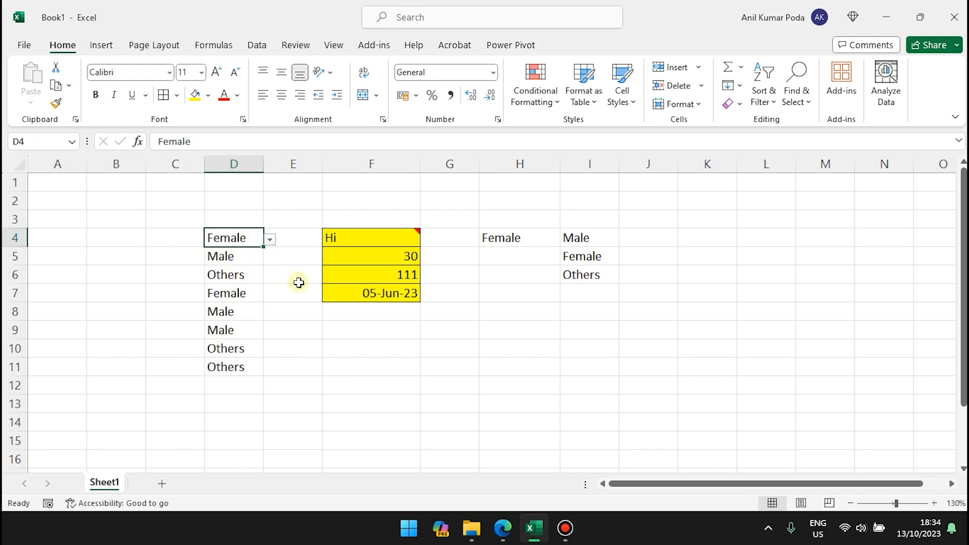
left_click(238, 254)
left_click(223, 290)
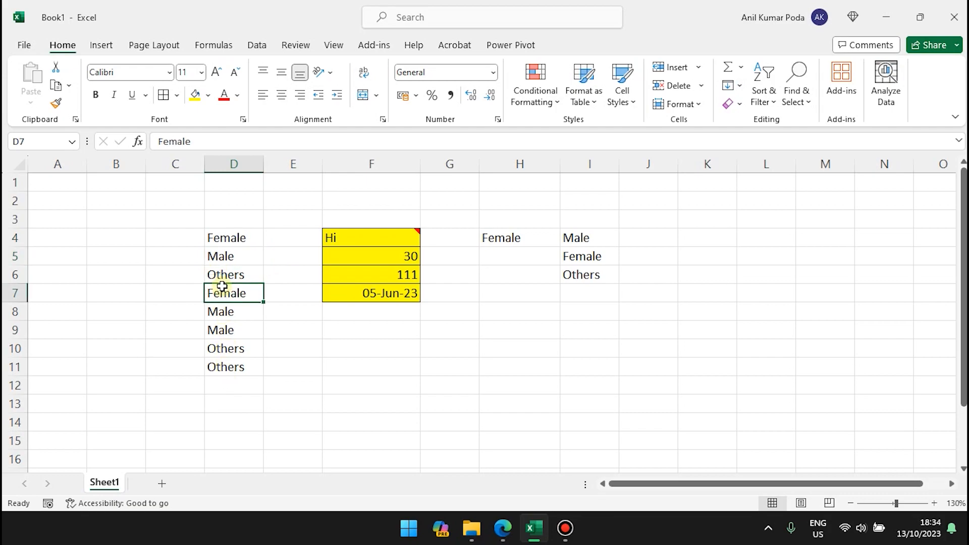
left_click(223, 344)
left_click(227, 371)
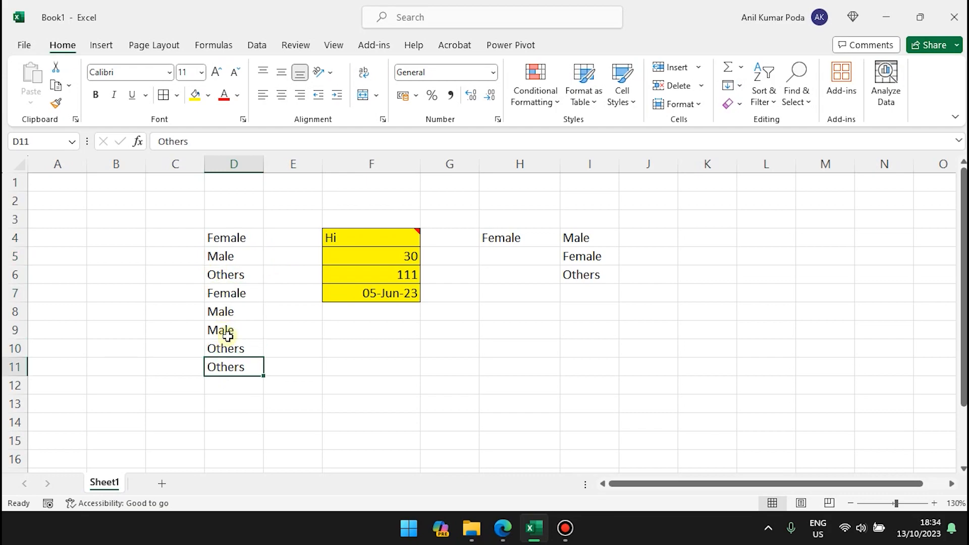
left_click(229, 238)
key("ctrl+c")
left_click_drag(240, 258, 239, 369)
key("ctrl+v")
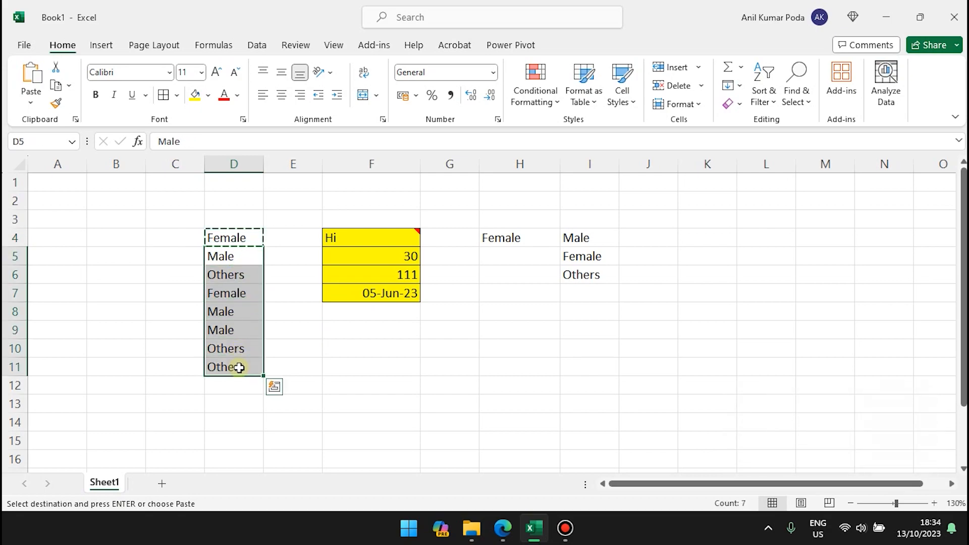
key("ctrl+v")
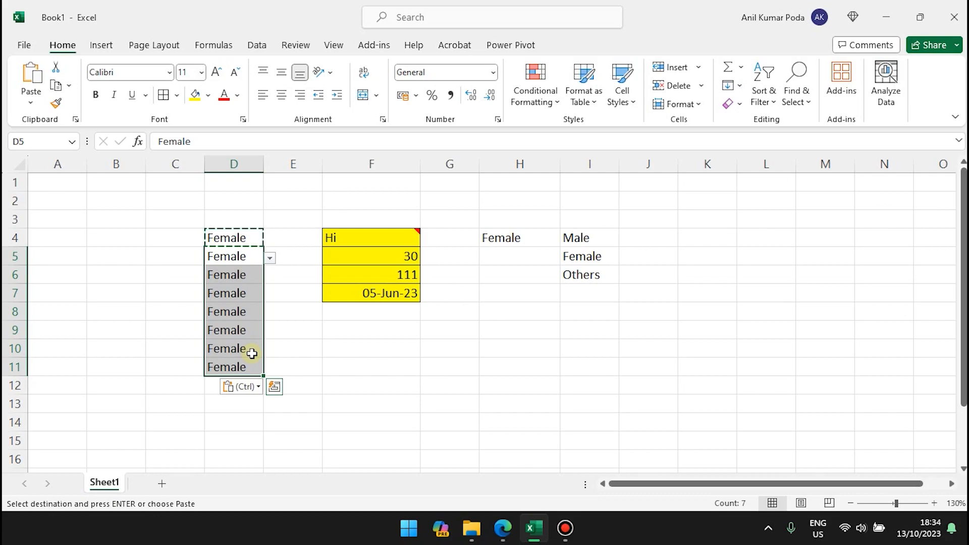
key("ctrl+z")
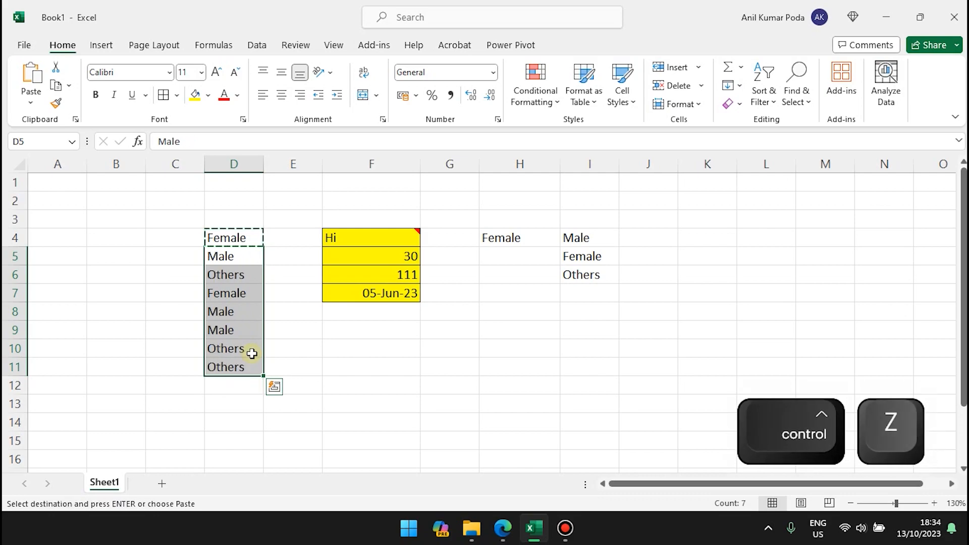
Apply only the copied D4 validation to D5:D11 using Paste Special with the Validation option
right_click(247, 307)
left_click(314, 119)
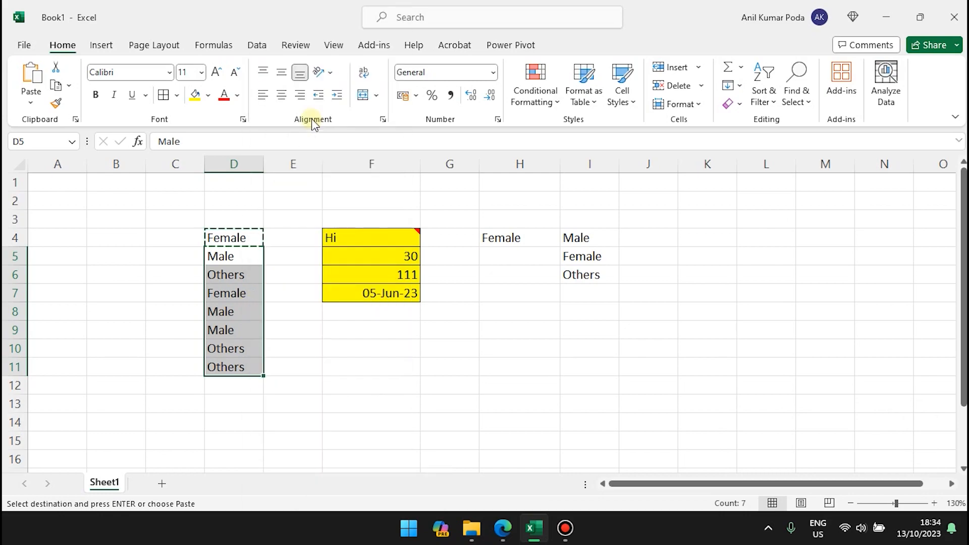
left_click(206, 135)
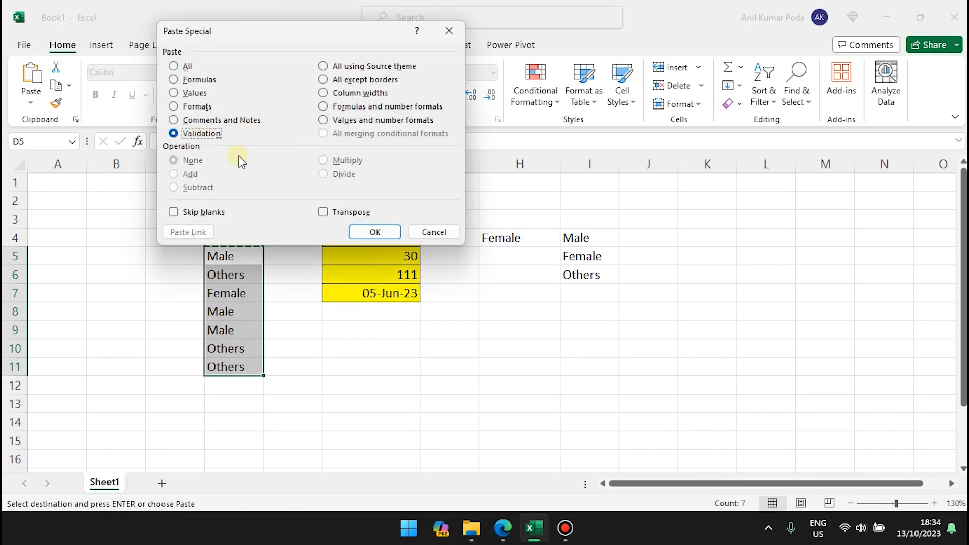
left_click(373, 232)
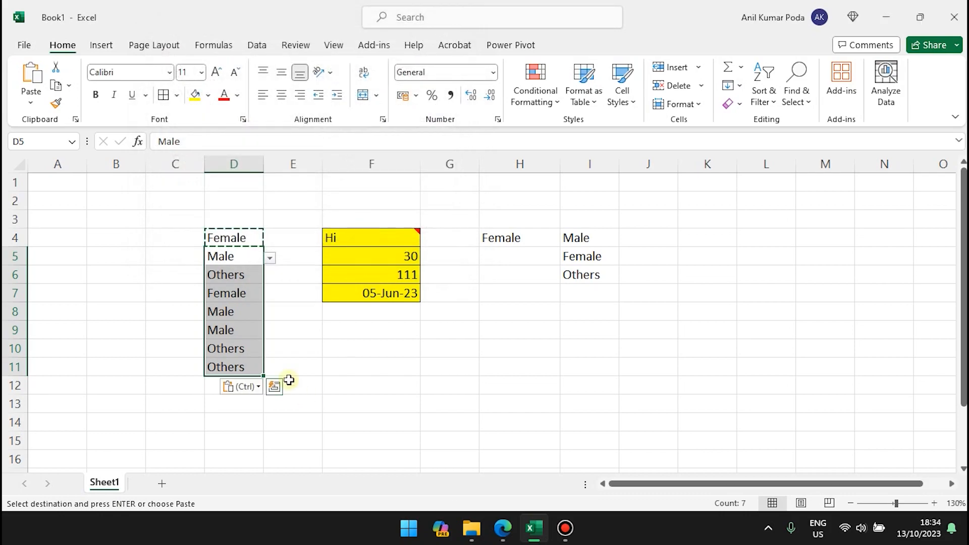
Check individual cells across D5:D11 for the pasted validation drop-down
left_click(239, 272)
left_click(239, 323)
left_click(231, 367)
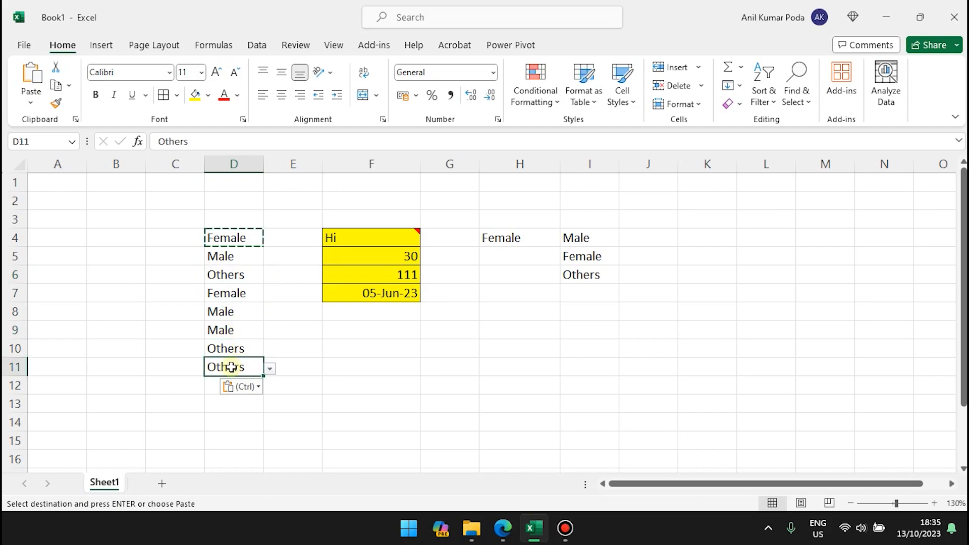
left_click(236, 262)
left_click(233, 309)
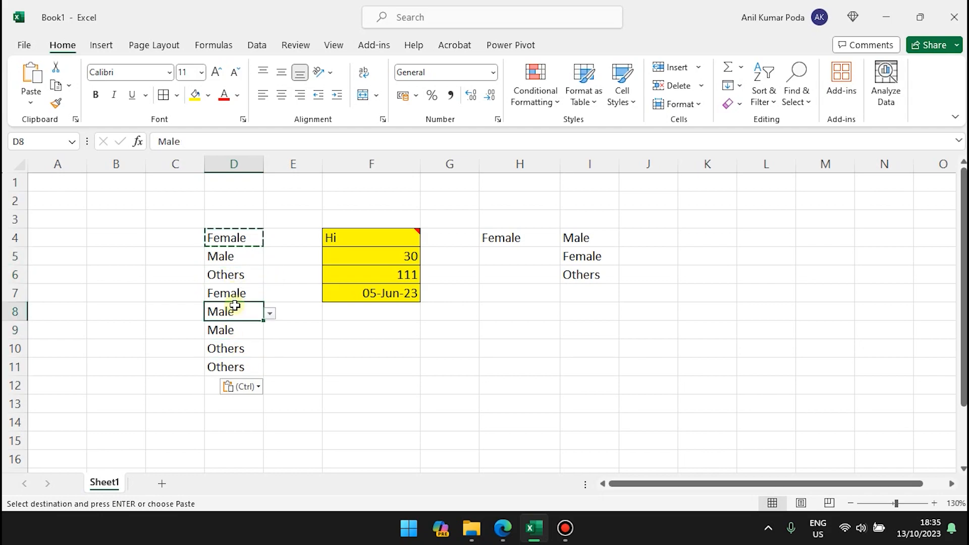
left_click(237, 348)
left_click(245, 371)
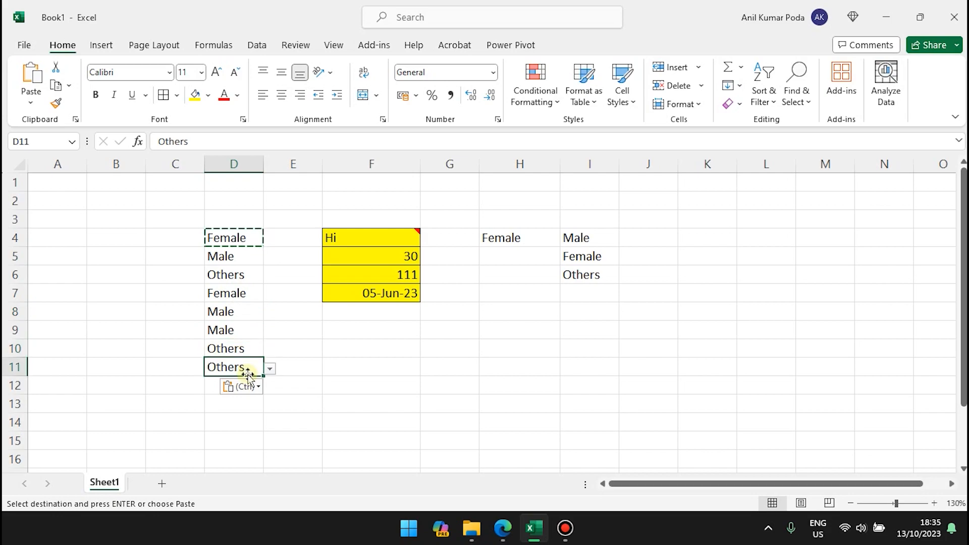
left_click(378, 372)
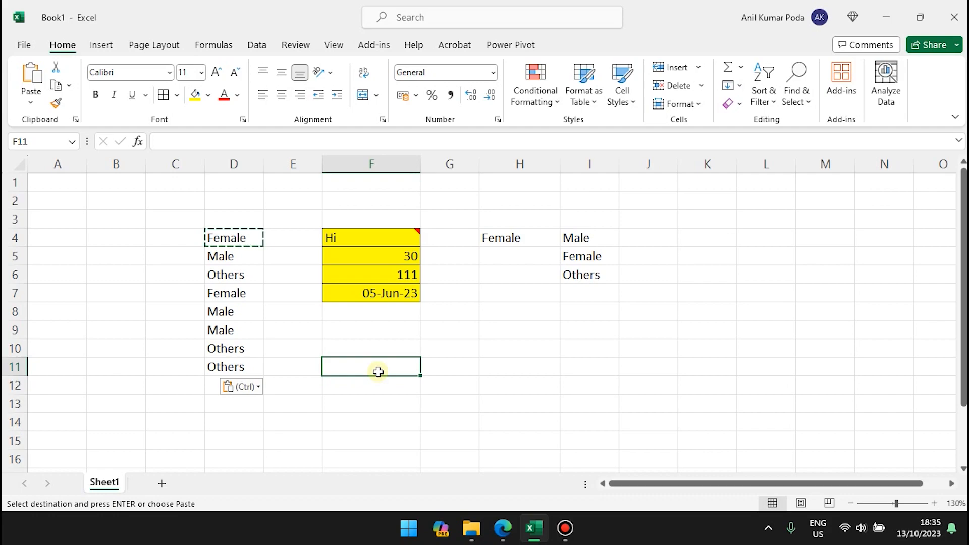
Undo the validation paste, the D4:D11 entries, and the list setup in H4 and I4:I6
key("ctrl+z")
key("ctrl+z")
key("ctrl+z")
key("ctrl+z")
key("ctrl+z")
key("ctrl+z")
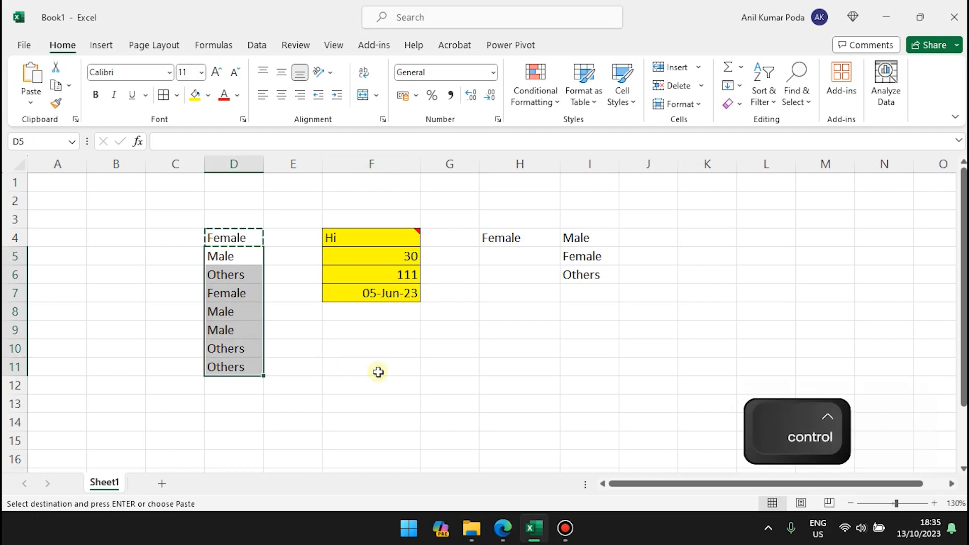
key("ctrl+z")
key("ctrl+z")
key("ctrl+z")
key("ctrl+z")
key("ctrl+z")
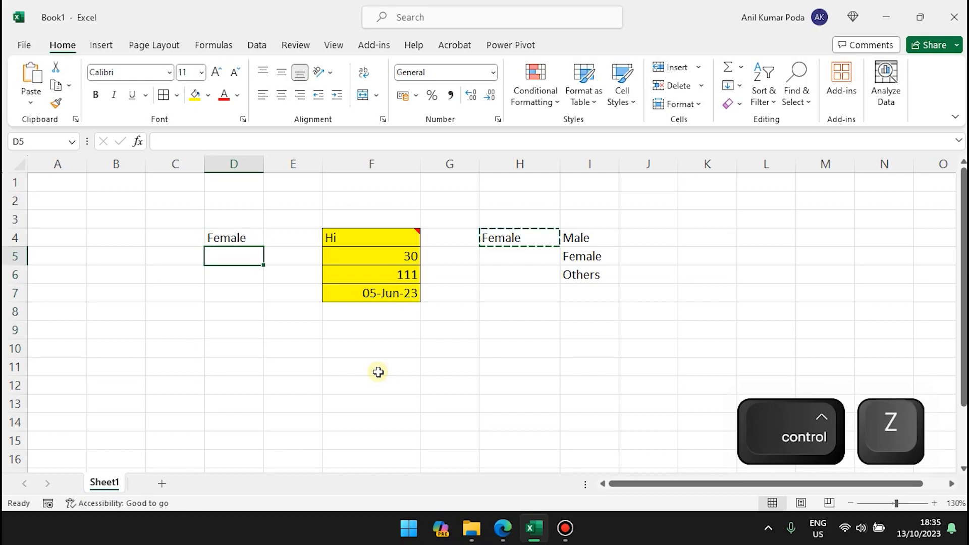
Open Paste Special for the copied F4:F7, select Skip blanks, and cancel both the dialog and the copy
key("ctrl+c")
right_click(374, 285)
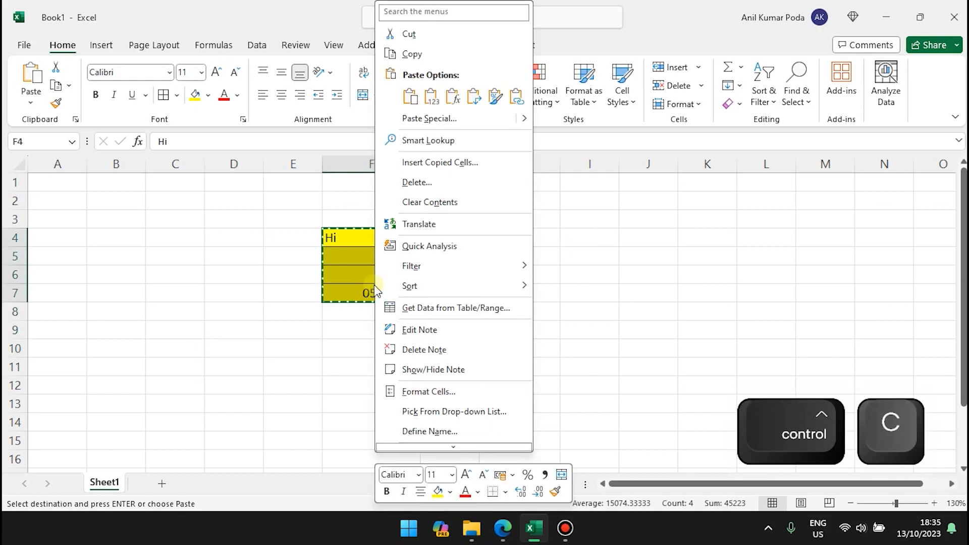
left_click(434, 120)
left_click(330, 216)
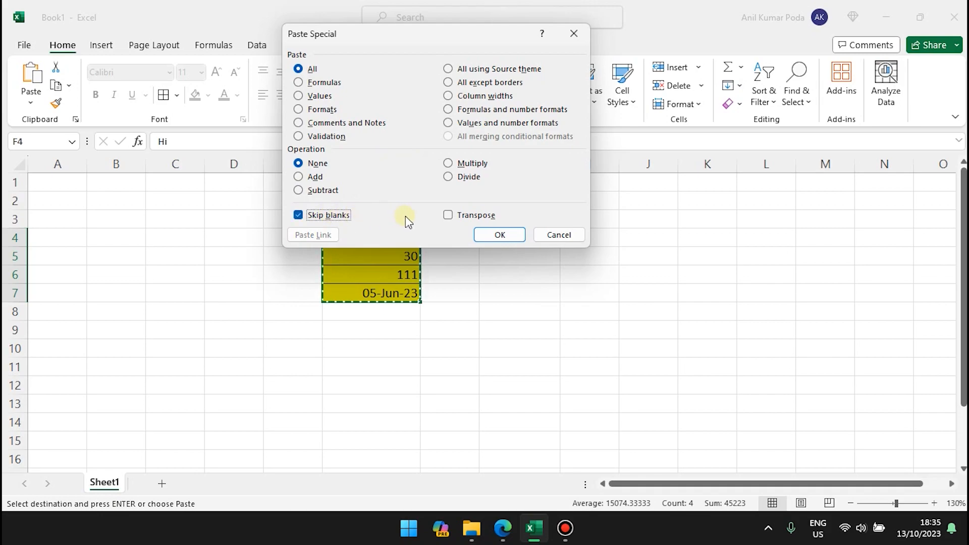
left_click(568, 234)
key("Escape")
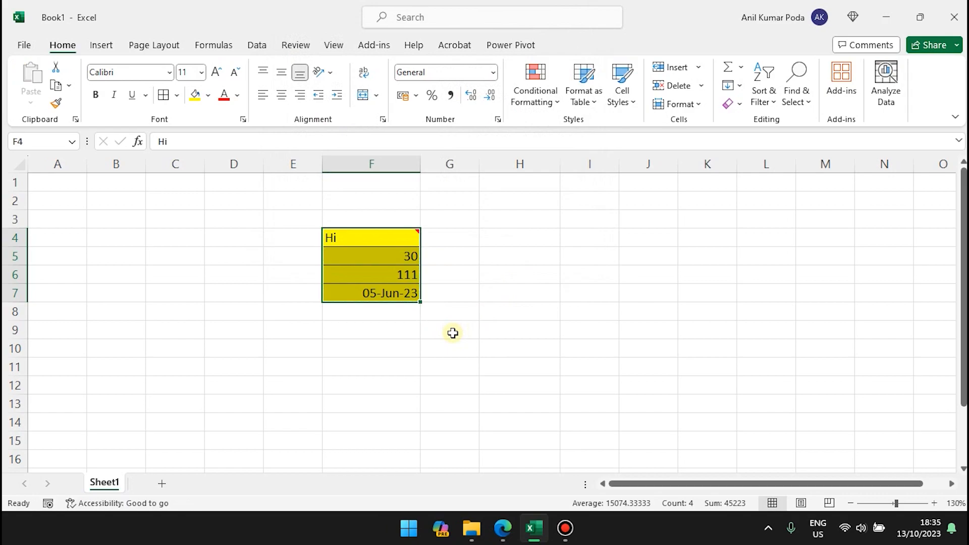
Insert a blank row above the row containing 111
right_click(11, 274)
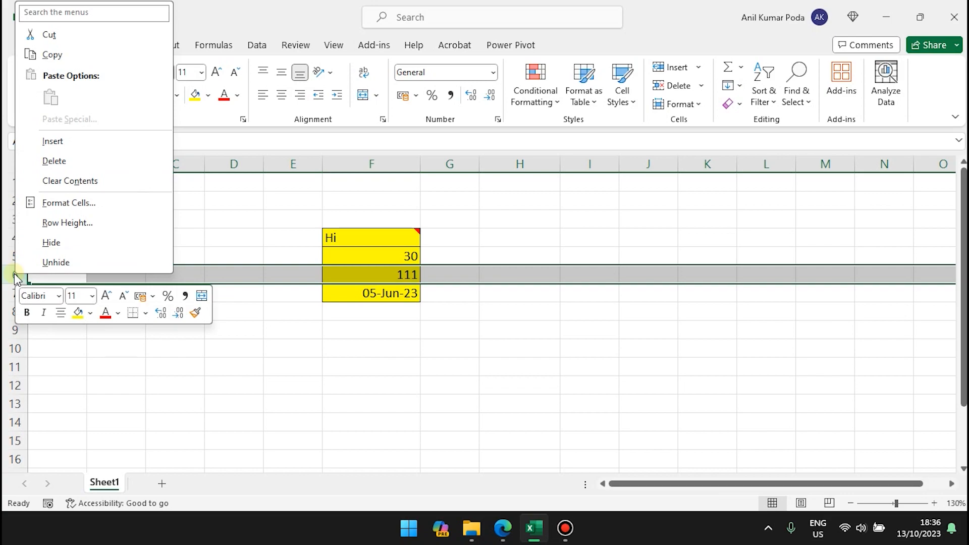
left_click(63, 142)
left_click(443, 323)
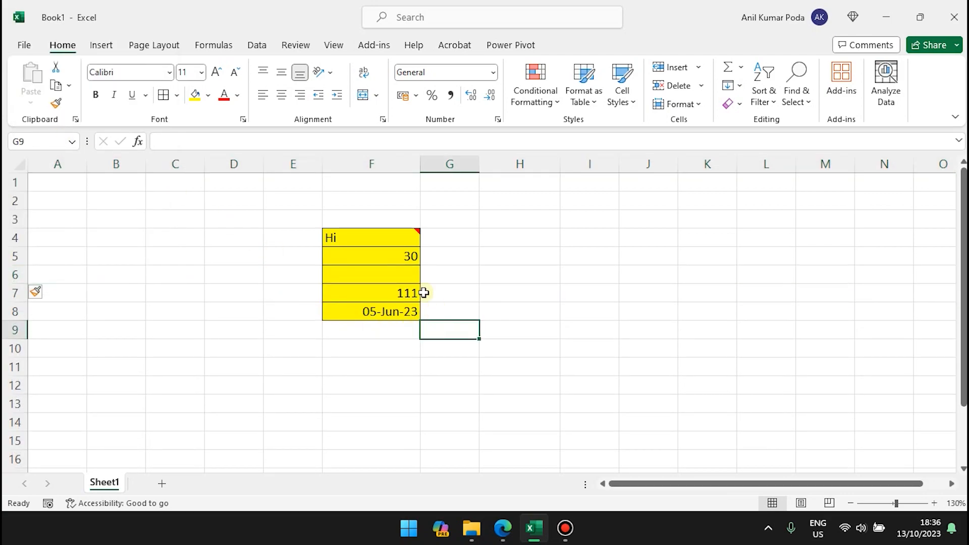
Copy F4:F8 and paste everything into the range starting at H4 using Paste Special with Skip blanks selected
left_click(401, 273)
left_click(353, 233)
left_click_drag(353, 244, 360, 321)
key("ctrl+c")
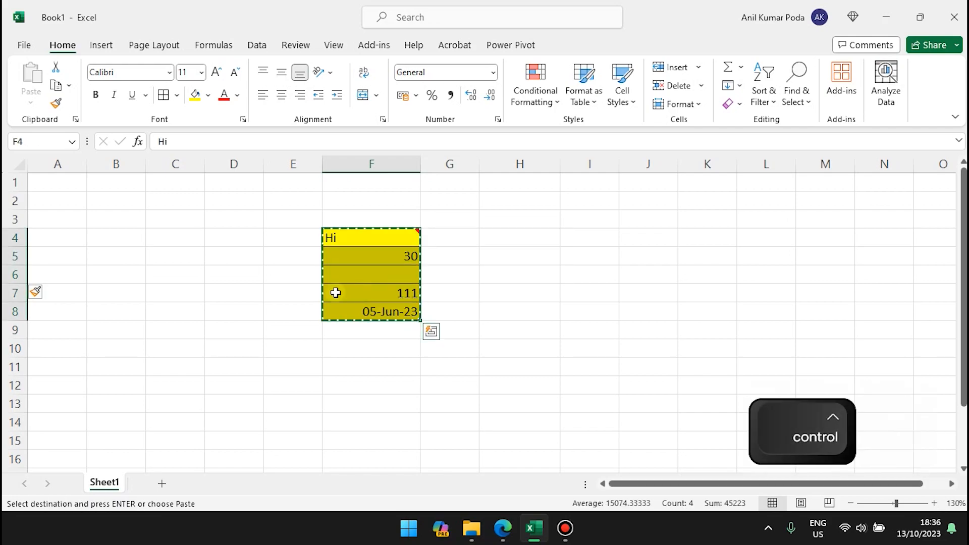
left_click(512, 240)
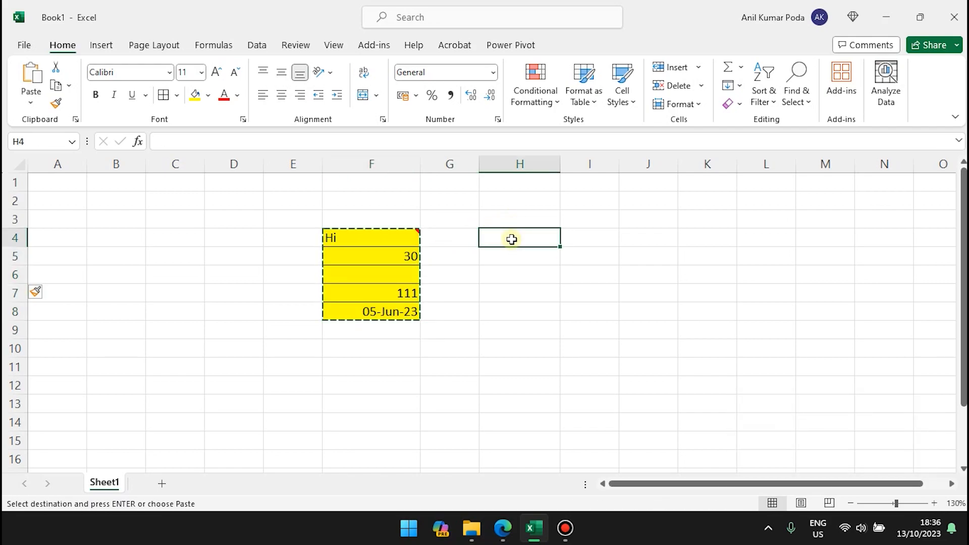
right_click(511, 239)
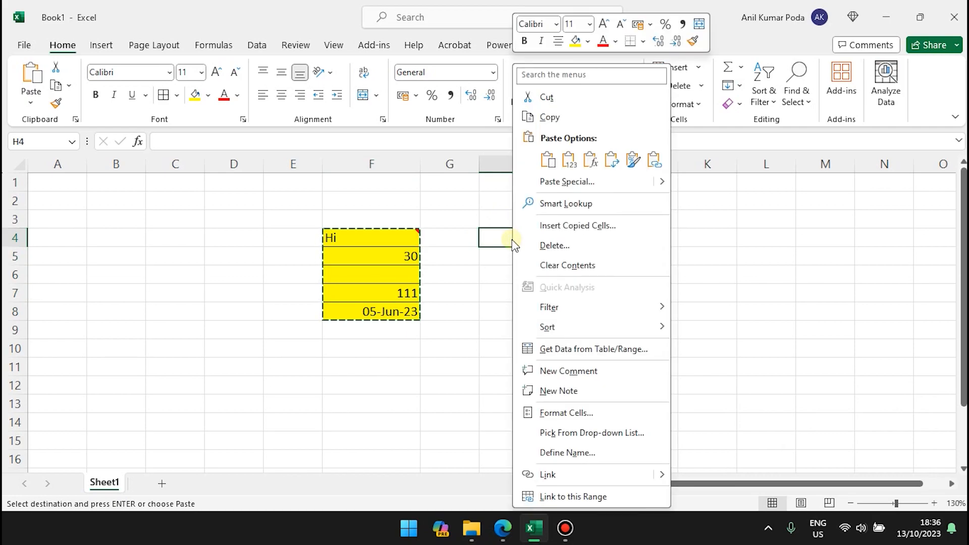
left_click(552, 183)
left_click(427, 279)
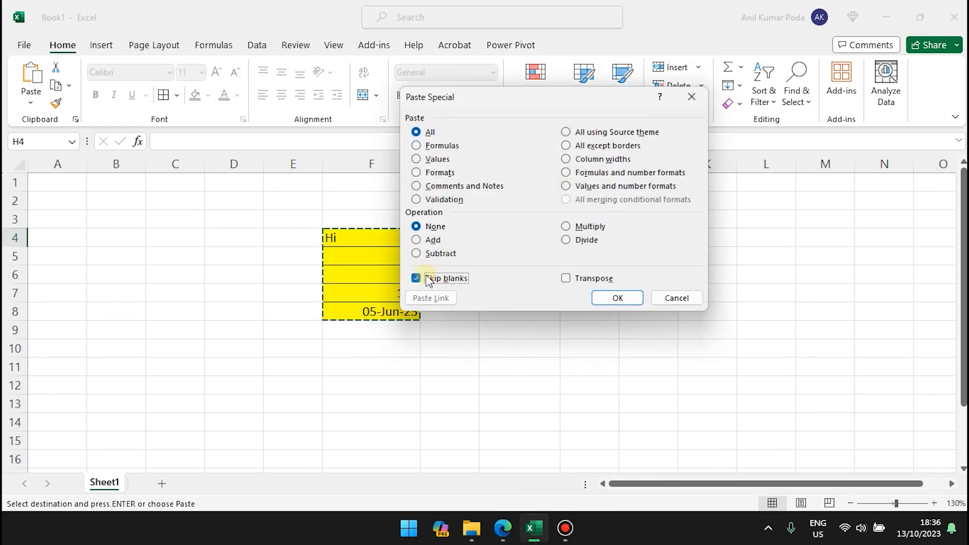
left_click_drag(564, 104, 749, 188)
left_click(819, 383)
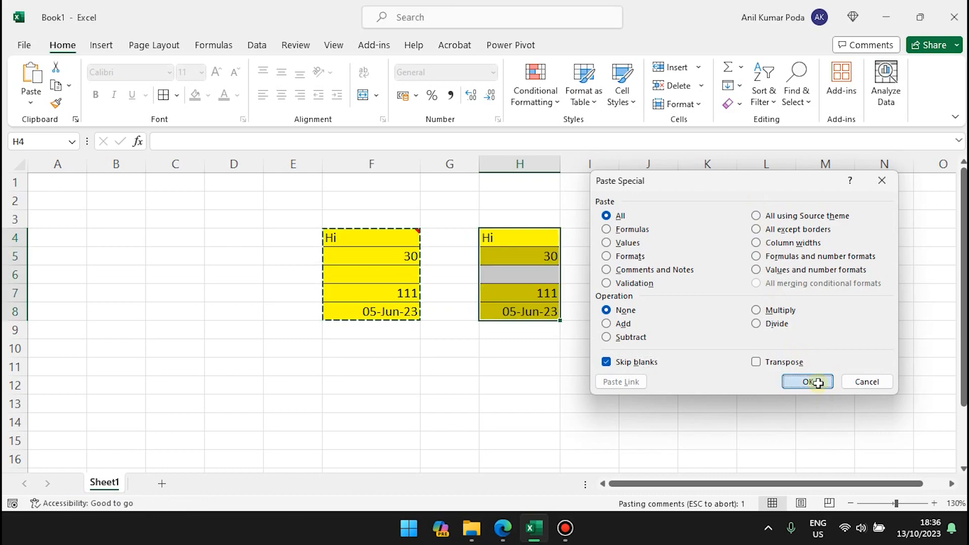
Compare the blank source cell F6 with the pasted range in column H, and cancel the copy selection
left_click(706, 319)
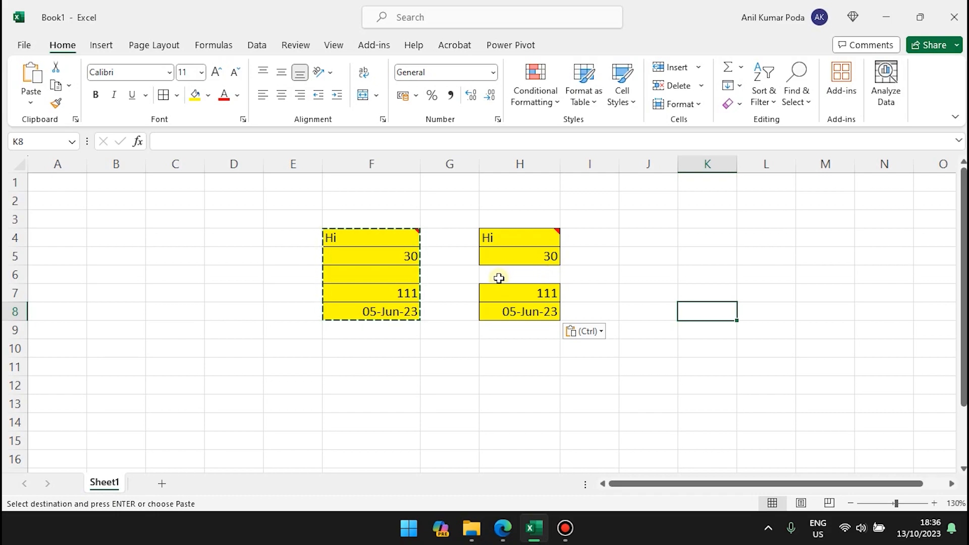
left_click(391, 278)
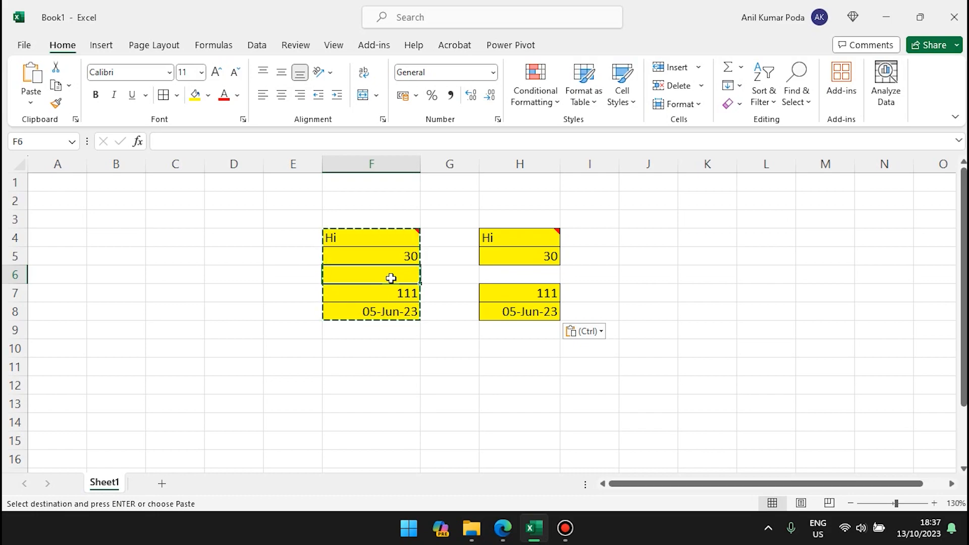
key("Escape")
left_click(458, 348)
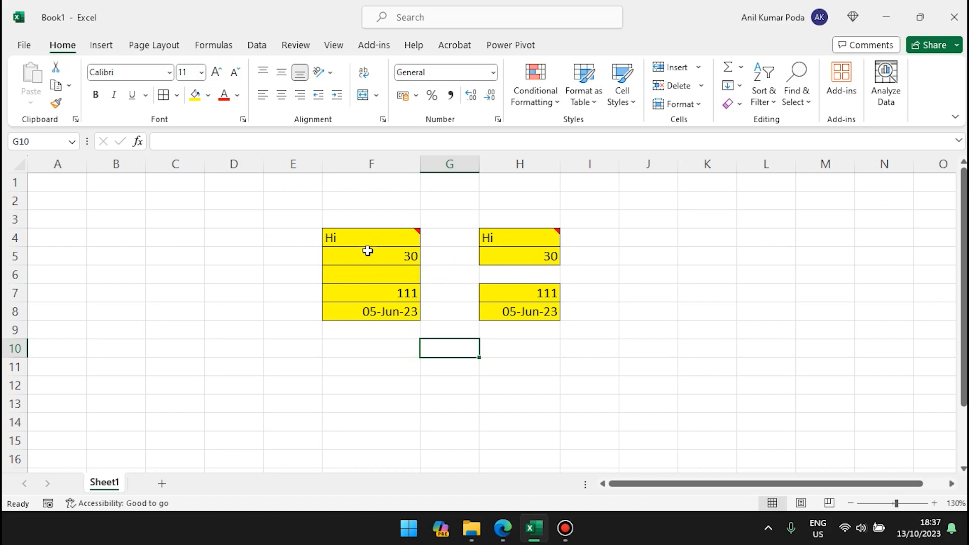
Copy F4:F8 and look through the available paste options, including Linked Picture
left_click_drag(364, 238, 357, 309)
key("ctrl+c")
left_click(31, 103)
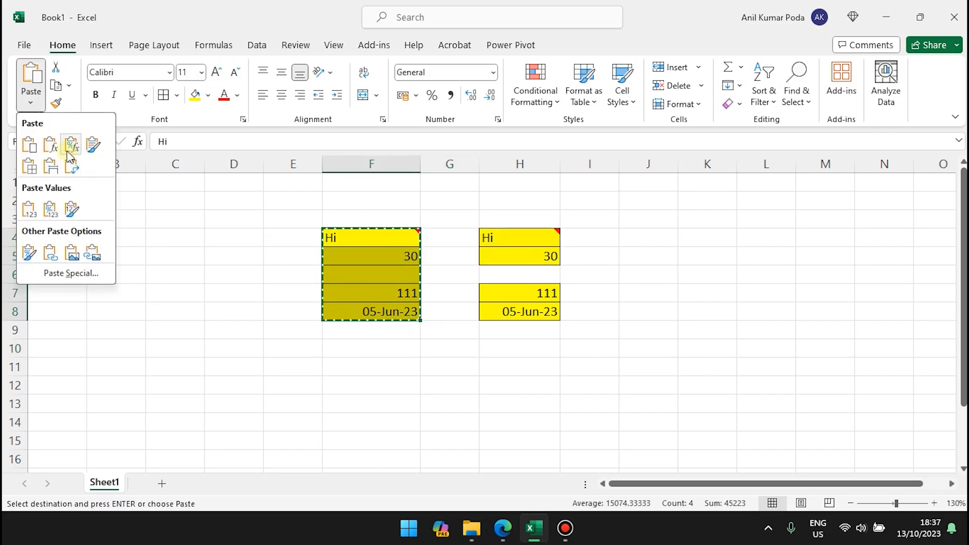
left_click(93, 252)
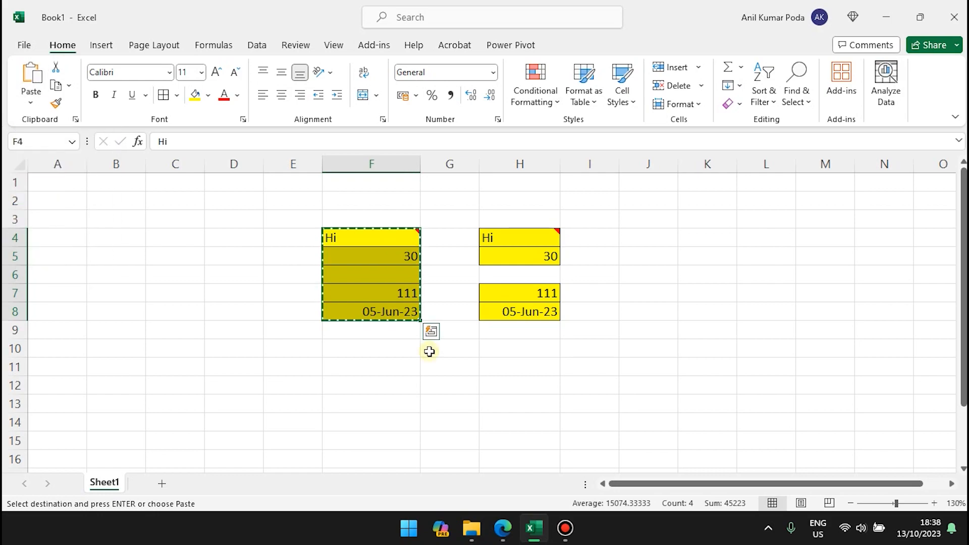